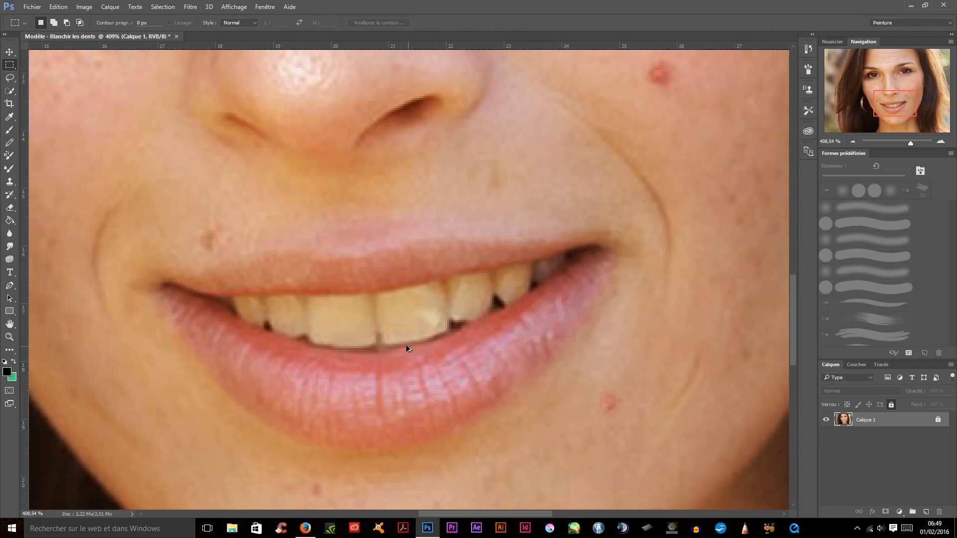
Step: Set the background colour to white (ffffff) and keep black as the foreground colour
scroll(406, 346, down, 6)
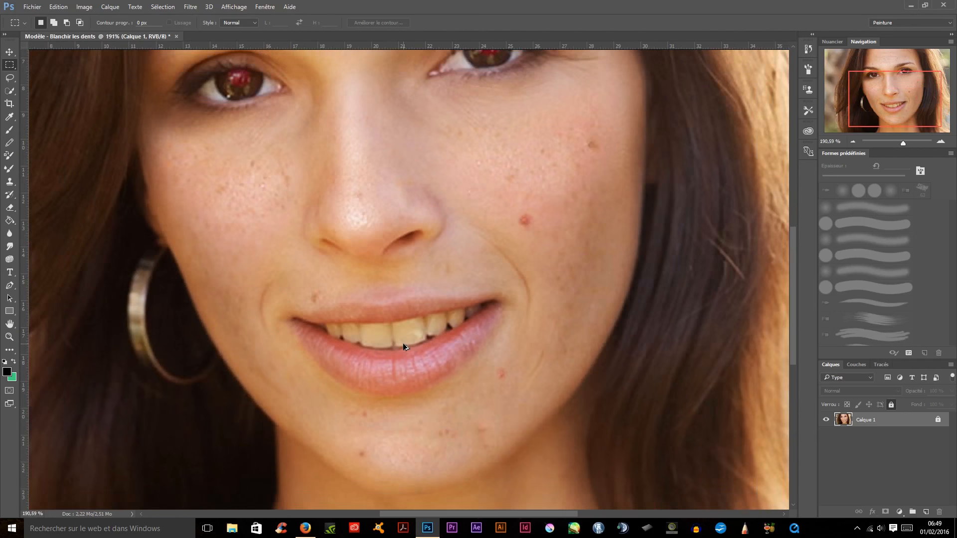
scroll(404, 346, down, 4)
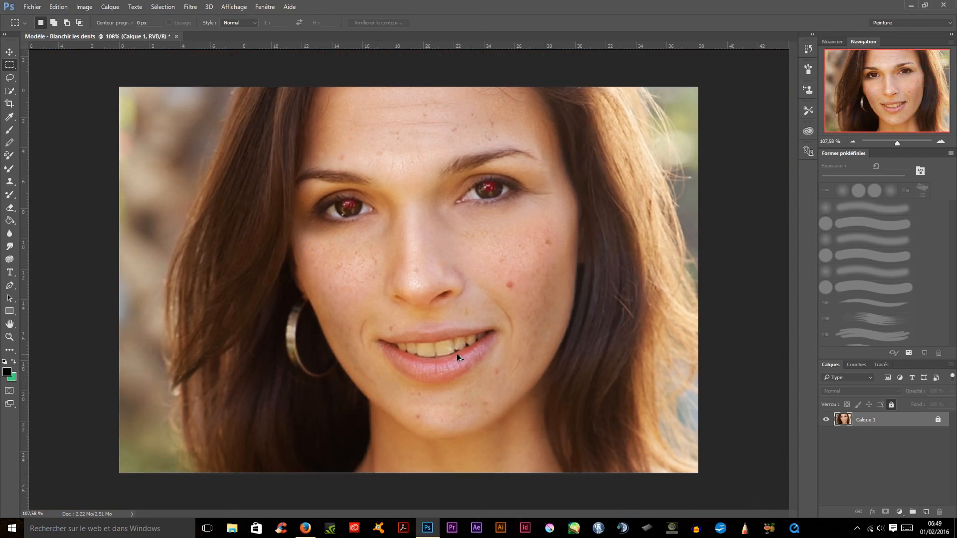
scroll(456, 354, up, 5)
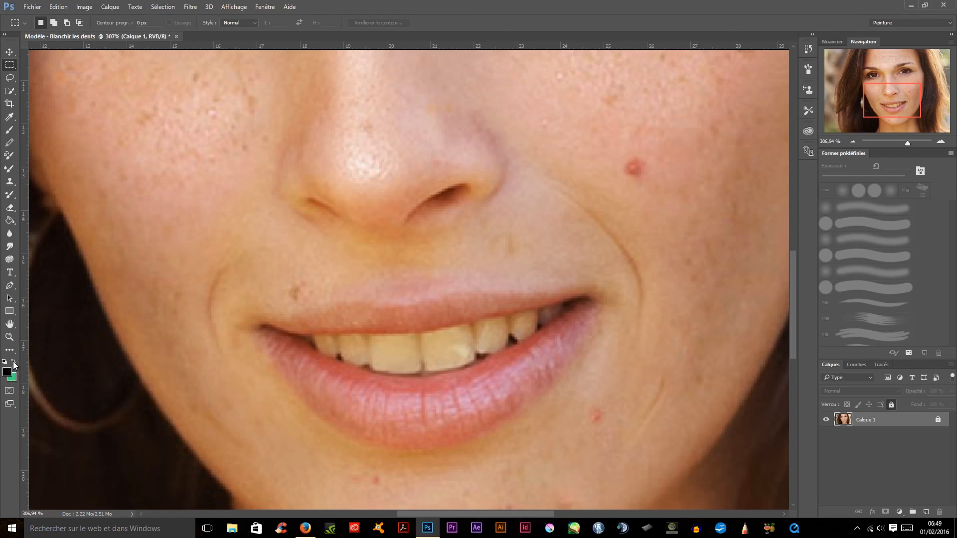
click(13, 362)
click(6, 371)
text(ffffff)
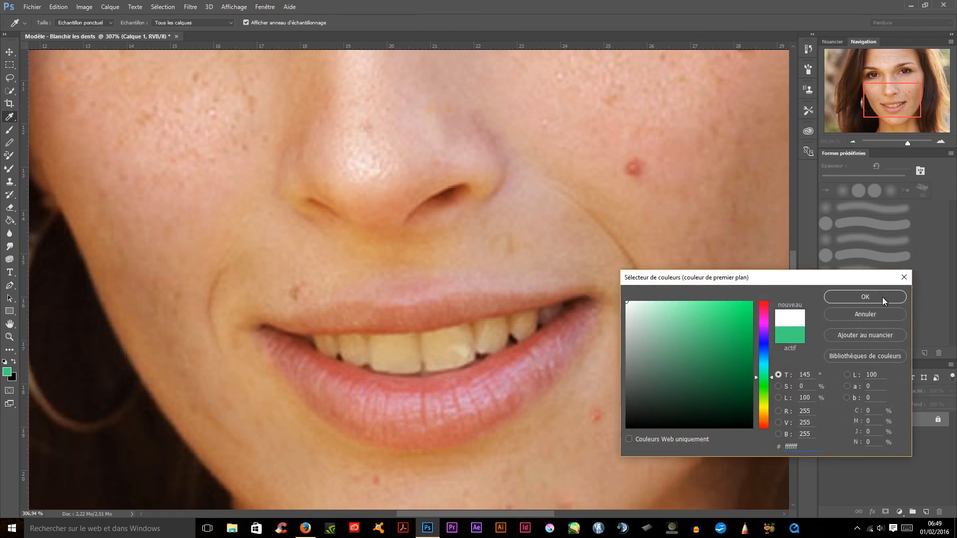
click(865, 297)
key(m)
click(12, 364)
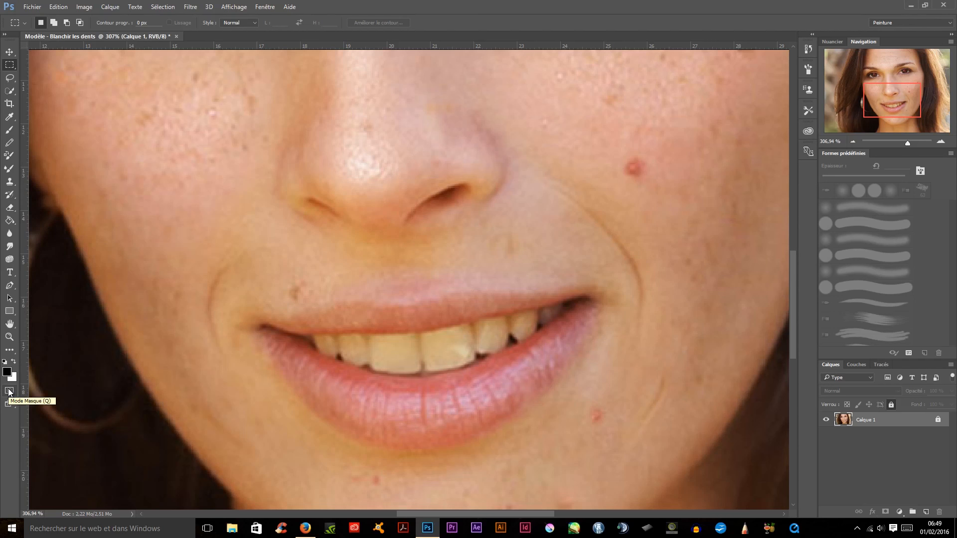
Step: Enter Quick Mask mode and set the Brush to a hard round tip at 4 px
click(8, 392)
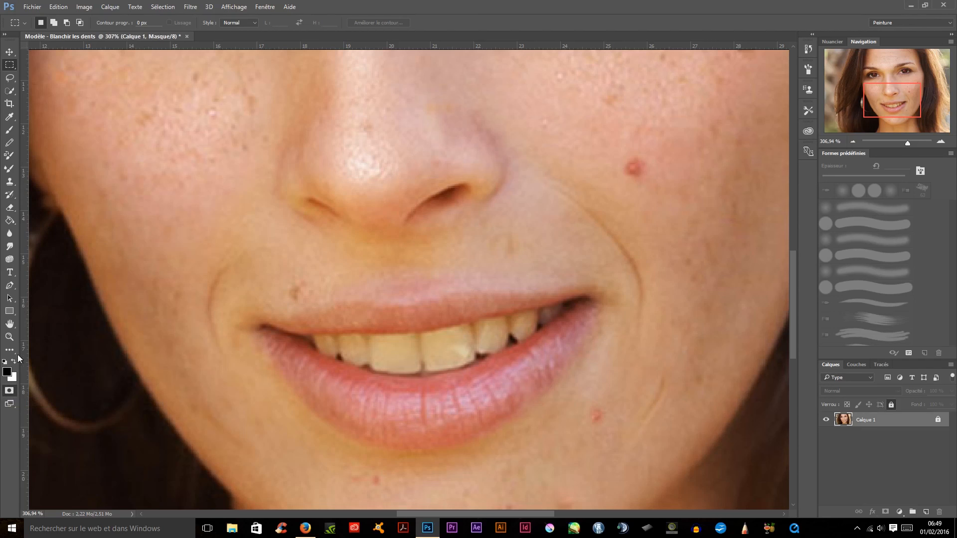
click(9, 132)
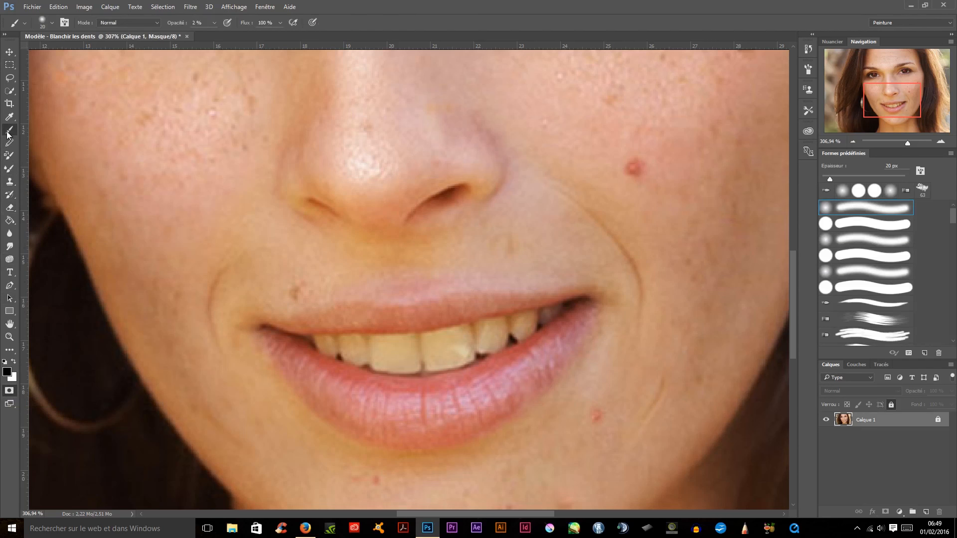
click(55, 21)
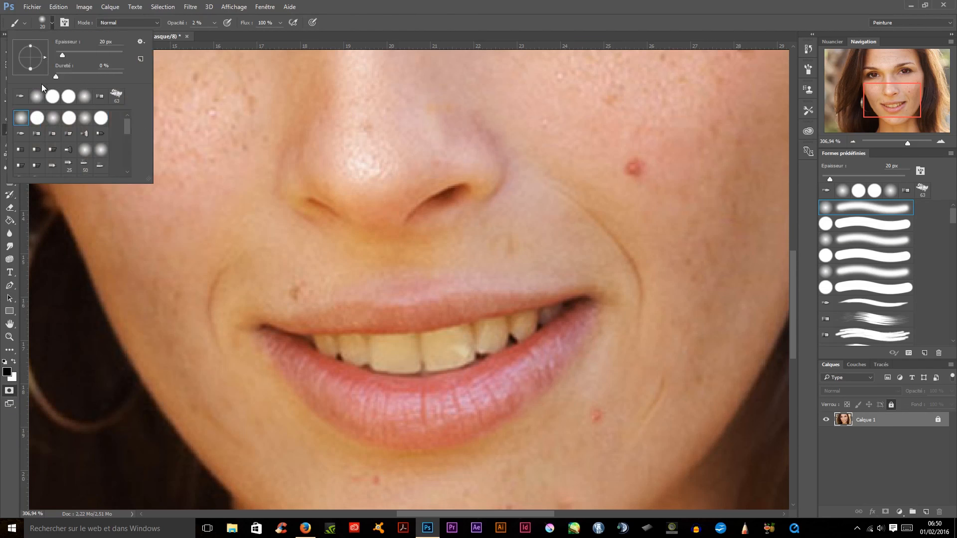
click(37, 118)
click(61, 54)
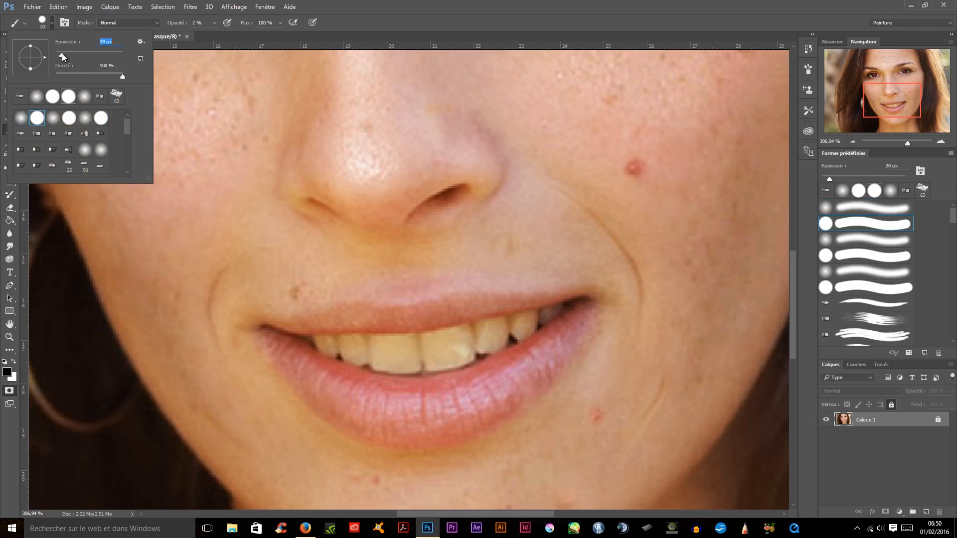
drag(59, 53, 57, 53)
click(394, 342)
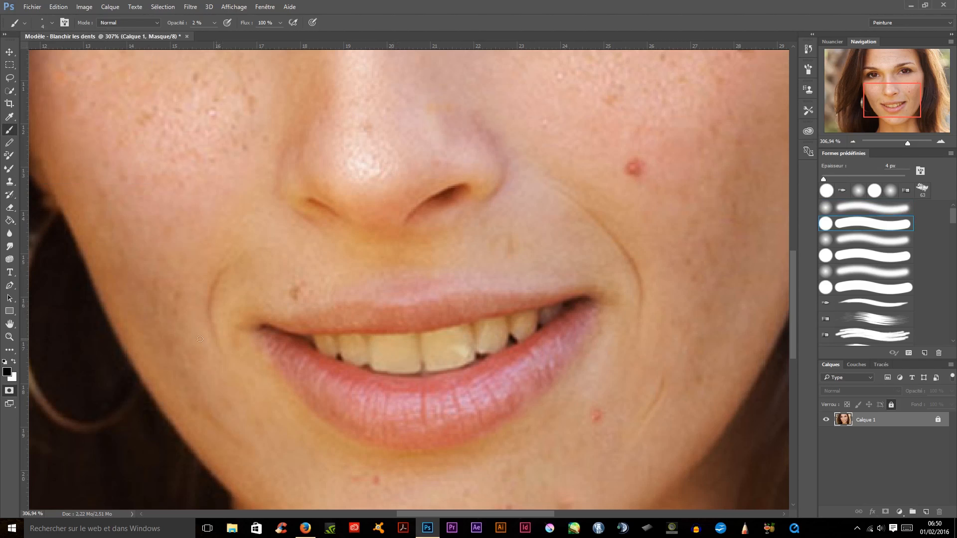
Step: Set the brush hardness to 0% and its size to 8 px, and try painting the mask on a front tooth
click(14, 363)
click(15, 363)
click(52, 23)
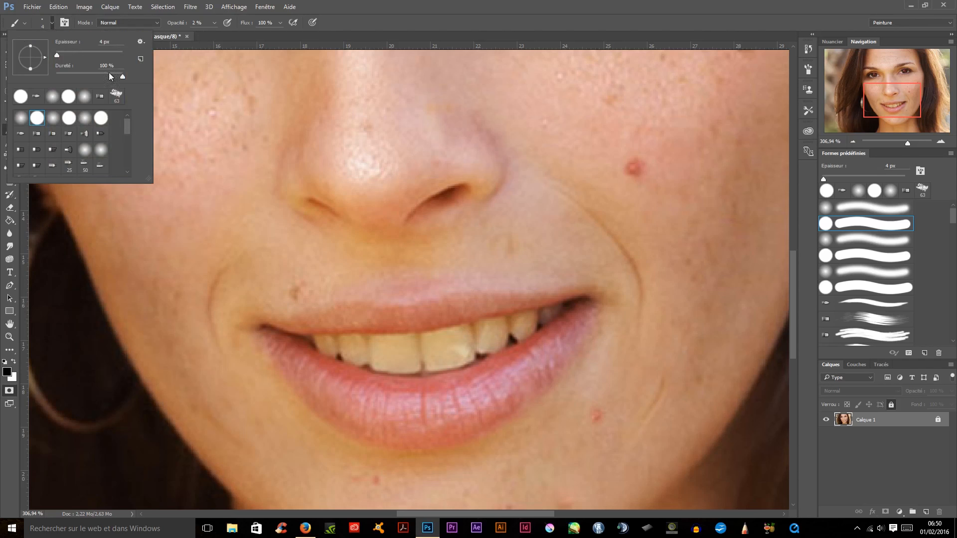
drag(123, 77, 42, 81)
drag(58, 56, 57, 56)
click(404, 354)
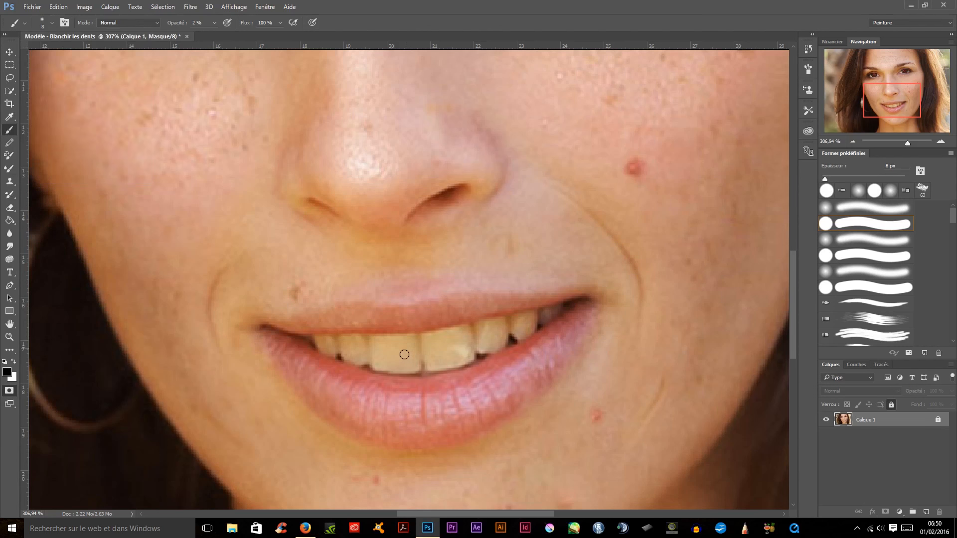
drag(400, 356, 411, 356)
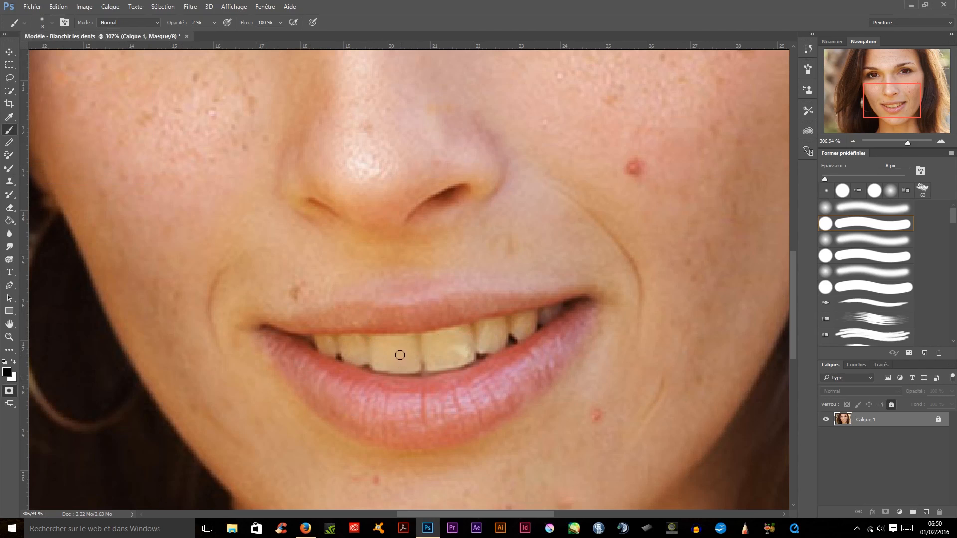
Step: Unlock the Calque 1 layer and paint a first mask spot on a front tooth at 100% brush opacity
click(938, 421)
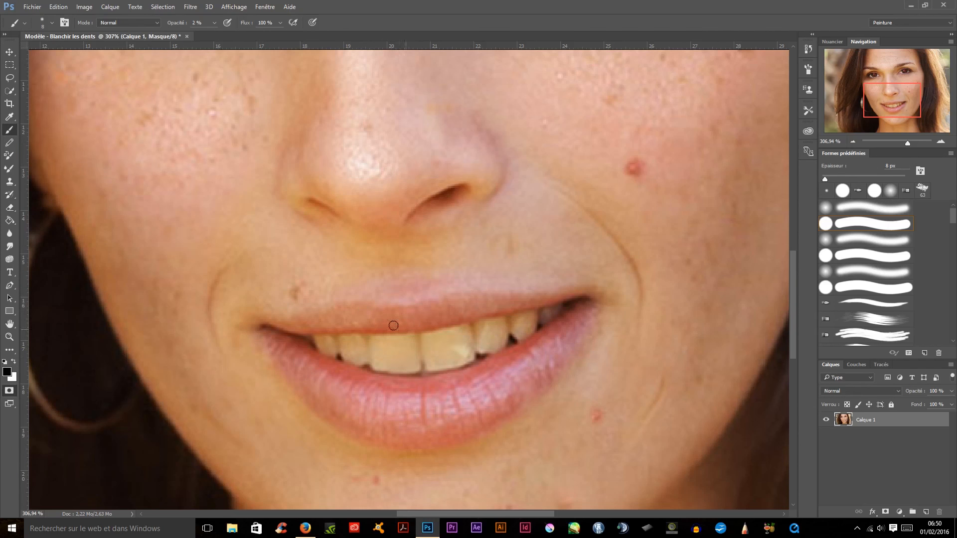
click(216, 23)
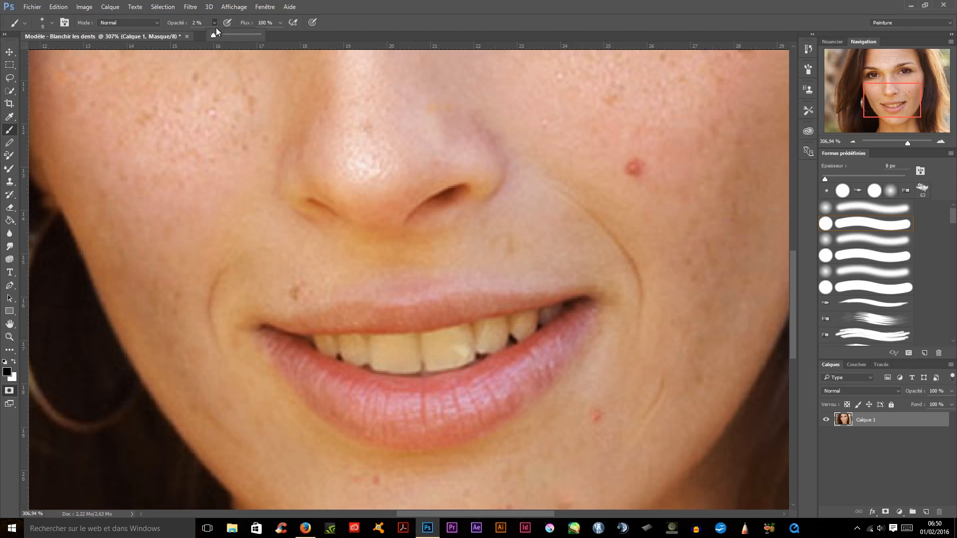
drag(217, 37, 260, 36)
click(441, 356)
drag(450, 349, 445, 359)
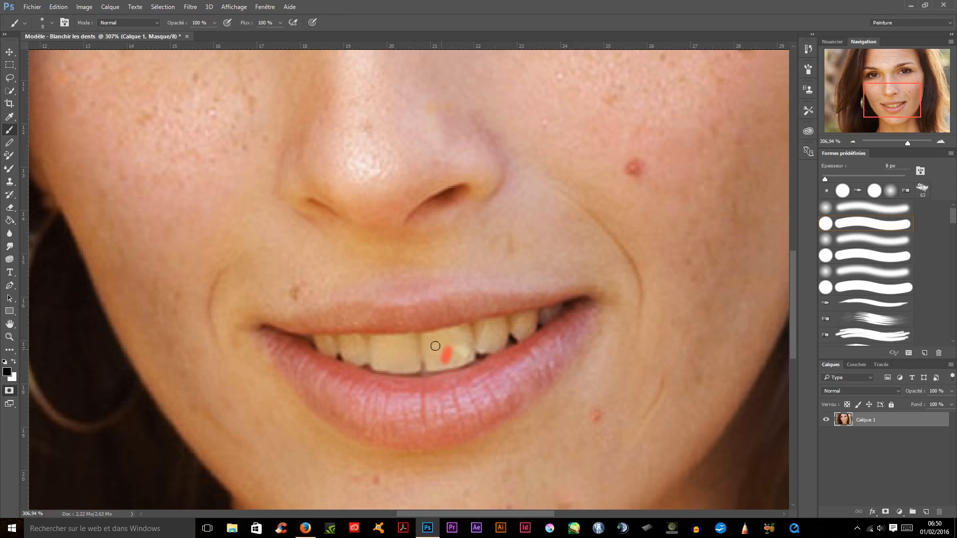
Step: Choose another round brush tip with 0% hardness and enlarge the mask spot on the front tooth
click(52, 24)
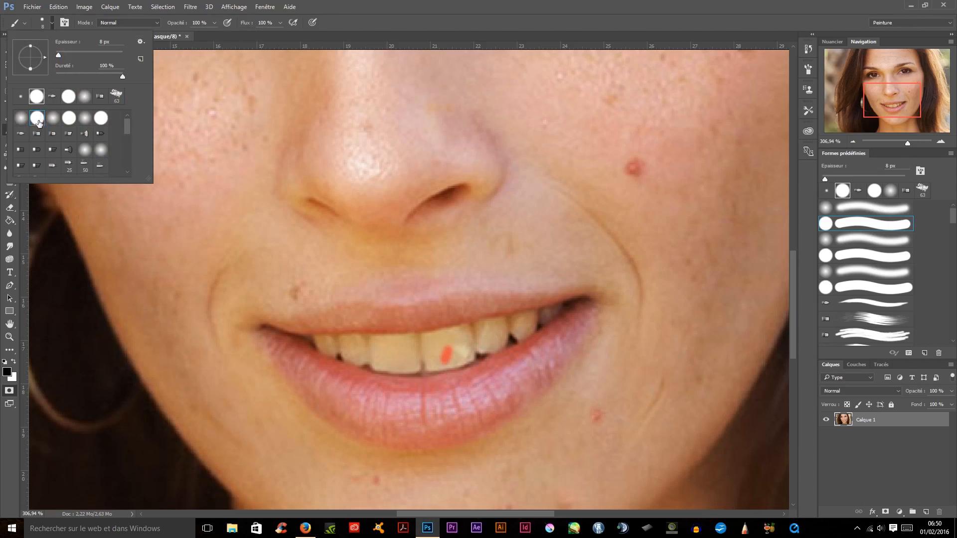
click(73, 119)
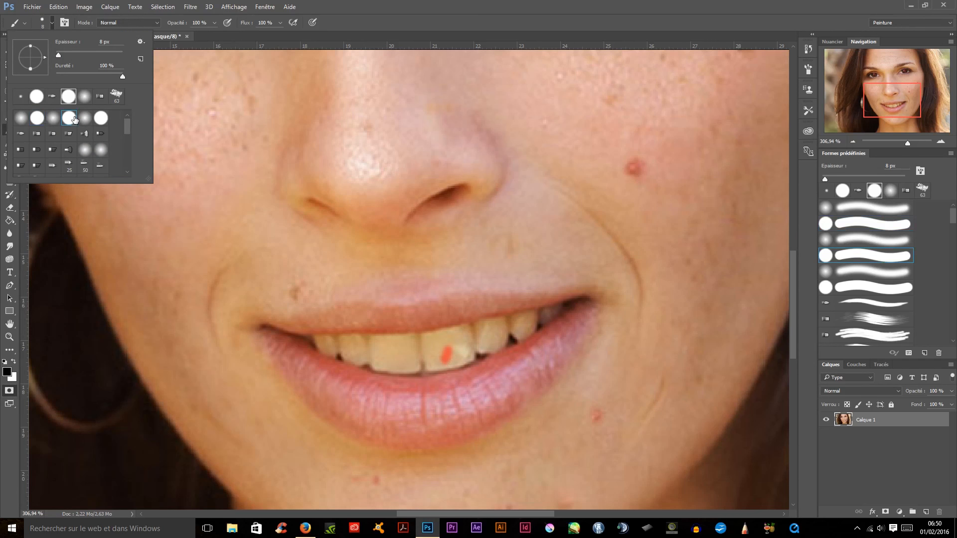
drag(123, 76, 55, 75)
mouse_move(440, 347)
mouse_down()
mouse_move(427, 348)
mouse_move(436, 348)
mouse_up()
scroll(435, 348, up, 6)
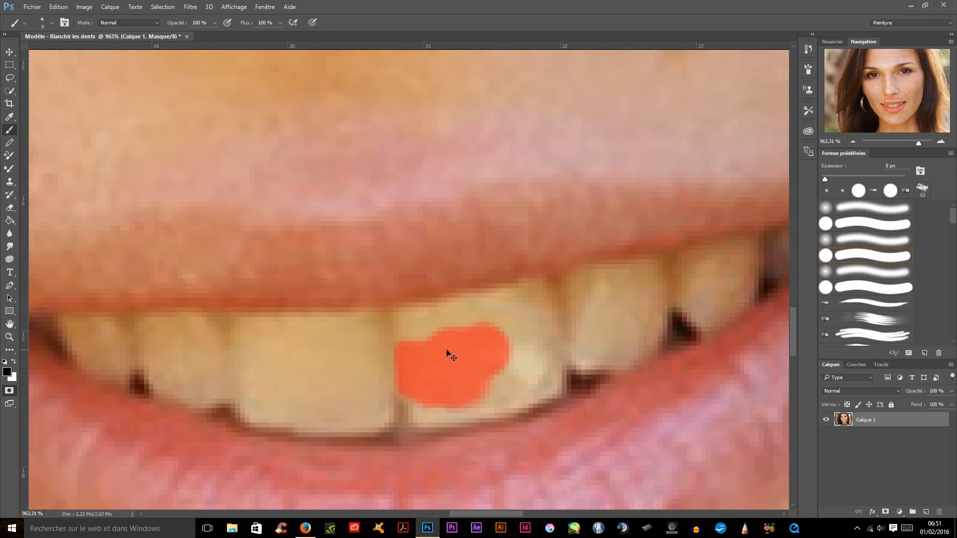
drag(451, 357, 456, 304)
Step: Switch to the third solid round brush tip at 0% hardness and extend the mask across the same front tooth
click(51, 23)
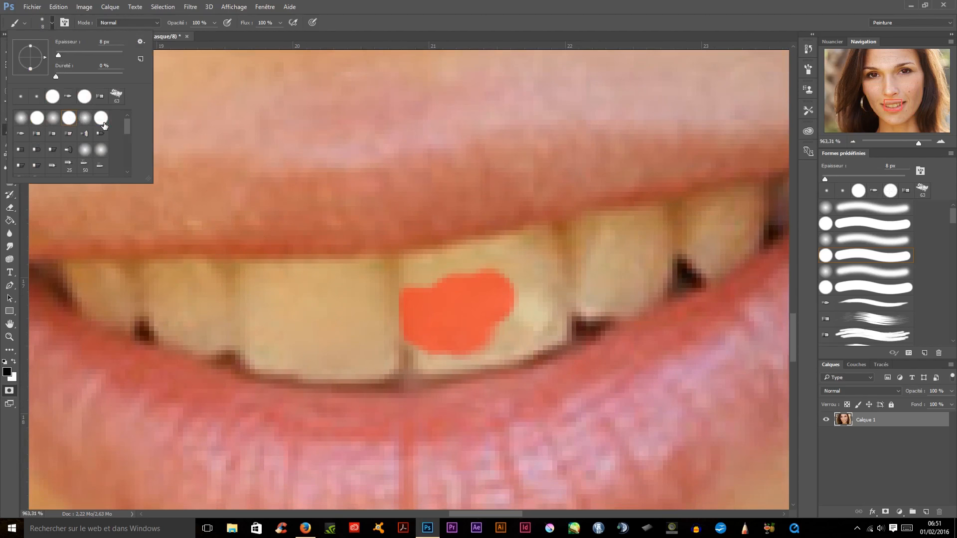
click(102, 121)
drag(123, 78, 26, 77)
drag(553, 288, 496, 278)
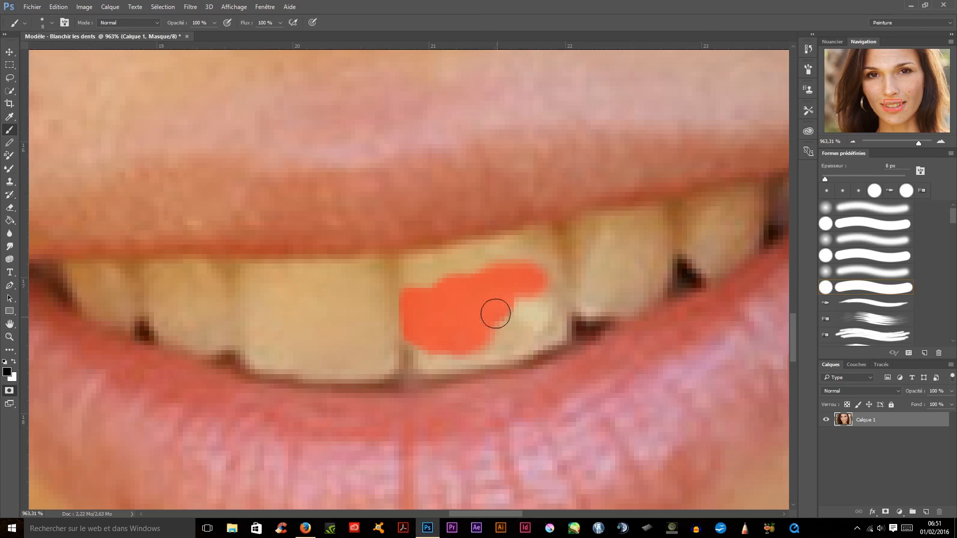
Step: Paint the mask over the front tooth and the smaller teeth beside it, up to the shaded tooth near the mouth corner
key(r)
mouse_move(443, 308)
mouse_down()
mouse_move(497, 273)
mouse_move(506, 235)
mouse_move(423, 204)
mouse_move(419, 226)
mouse_move(414, 188)
mouse_move(416, 260)
mouse_move(410, 198)
mouse_move(410, 245)
mouse_move(402, 214)
mouse_move(410, 274)
mouse_move(420, 250)
mouse_move(422, 340)
mouse_move(449, 282)
mouse_move(443, 341)
mouse_move(469, 299)
mouse_move(472, 335)
mouse_move(491, 260)
mouse_move(487, 156)
mouse_move(492, 240)
mouse_move(484, 150)
mouse_move(460, 138)
mouse_move(438, 314)
mouse_up()
key(space)
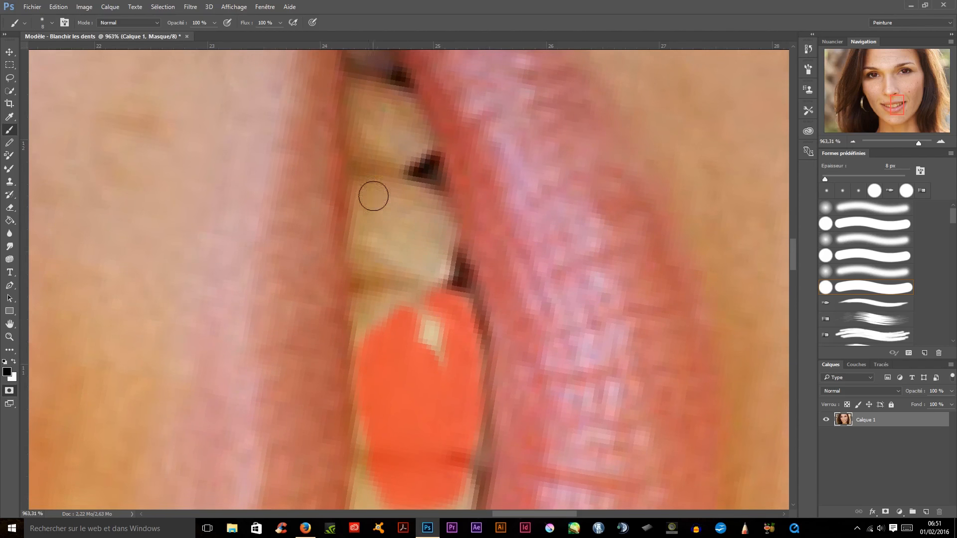
mouse_move(365, 184)
mouse_down()
mouse_move(409, 189)
mouse_move(431, 212)
mouse_move(434, 275)
mouse_move(446, 221)
mouse_move(434, 298)
mouse_move(425, 271)
mouse_move(413, 272)
mouse_move(414, 217)
mouse_move(382, 243)
mouse_move(369, 223)
mouse_move(382, 271)
mouse_move(392, 266)
mouse_move(403, 277)
mouse_move(440, 342)
mouse_move(431, 331)
mouse_move(443, 316)
mouse_move(397, 319)
mouse_move(373, 254)
mouse_move(385, 327)
mouse_move(383, 284)
mouse_move(374, 346)
mouse_move(363, 215)
mouse_move(371, 285)
mouse_up()
key(space)
mouse_move(371, 174)
mouse_down()
mouse_move(369, 341)
mouse_move(357, 240)
mouse_move(365, 220)
mouse_move(401, 223)
mouse_move(416, 284)
mouse_move(396, 291)
mouse_move(387, 247)
mouse_move(410, 269)
mouse_move(383, 269)
mouse_move(427, 273)
mouse_move(403, 278)
mouse_up()
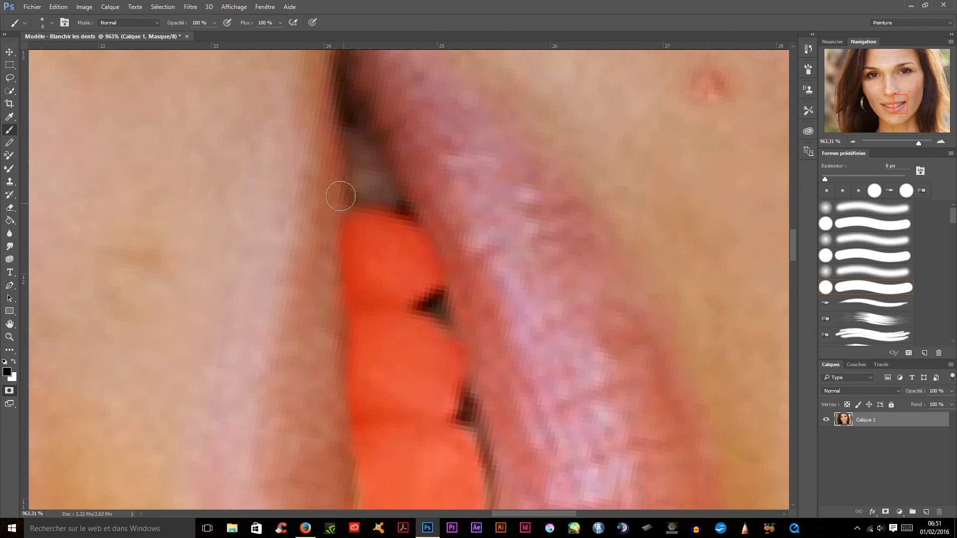
mouse_move(358, 186)
mouse_down()
mouse_move(355, 148)
mouse_move(380, 177)
mouse_move(367, 195)
mouse_up()
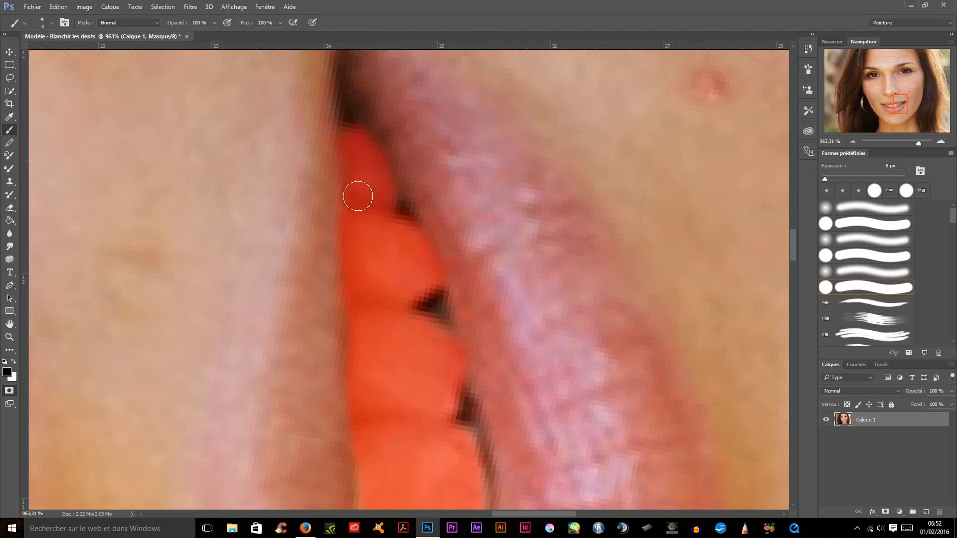
Step: Fill in the unmasked edge of the central front teeth along the upper lip
drag(396, 310, 342, 100)
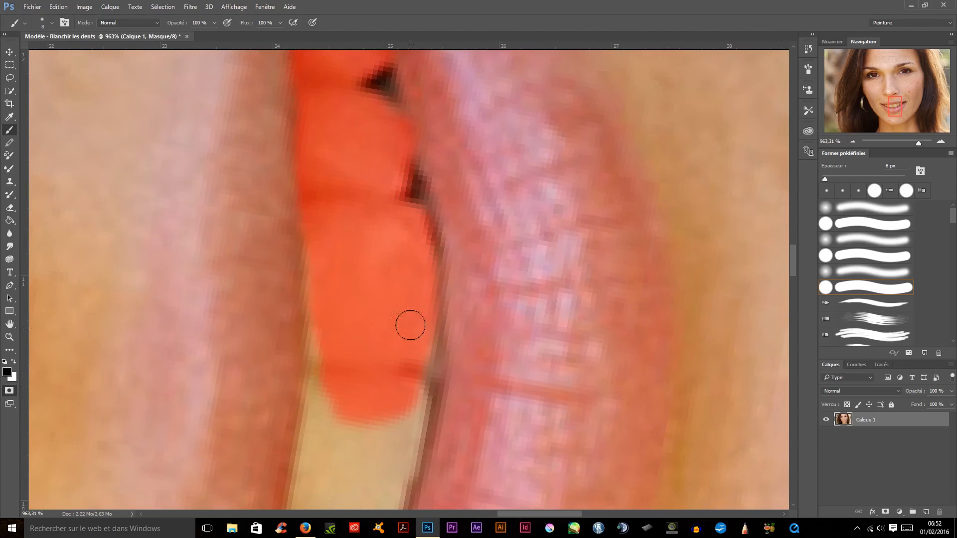
mouse_move(311, 235)
mouse_down()
mouse_move(318, 368)
mouse_move(358, 349)
mouse_up()
mouse_move(349, 386)
mouse_down()
mouse_move(367, 186)
mouse_move(327, 255)
mouse_up()
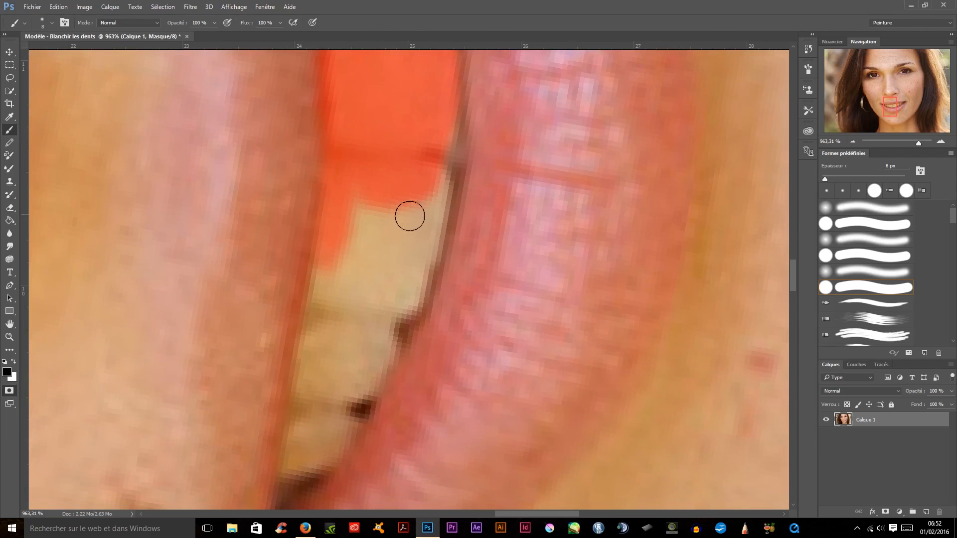
Step: Paint a mask stroke straying over the lower lip, erase the overflow with white, and restore black as the foreground colour
drag(410, 216, 569, 237)
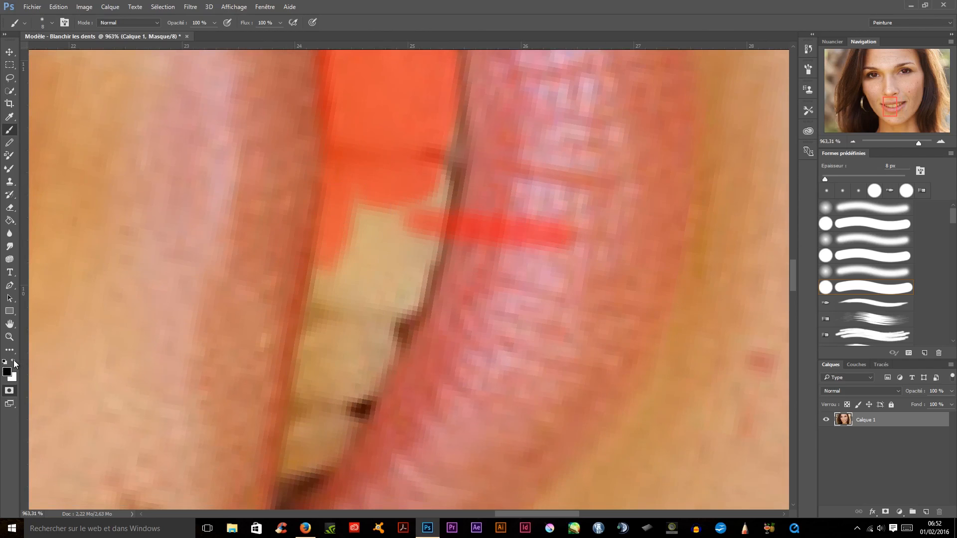
click(14, 364)
mouse_move(570, 234)
mouse_down()
mouse_move(568, 280)
mouse_move(562, 201)
mouse_move(509, 250)
mouse_move(500, 207)
mouse_move(488, 199)
mouse_move(464, 250)
mouse_up()
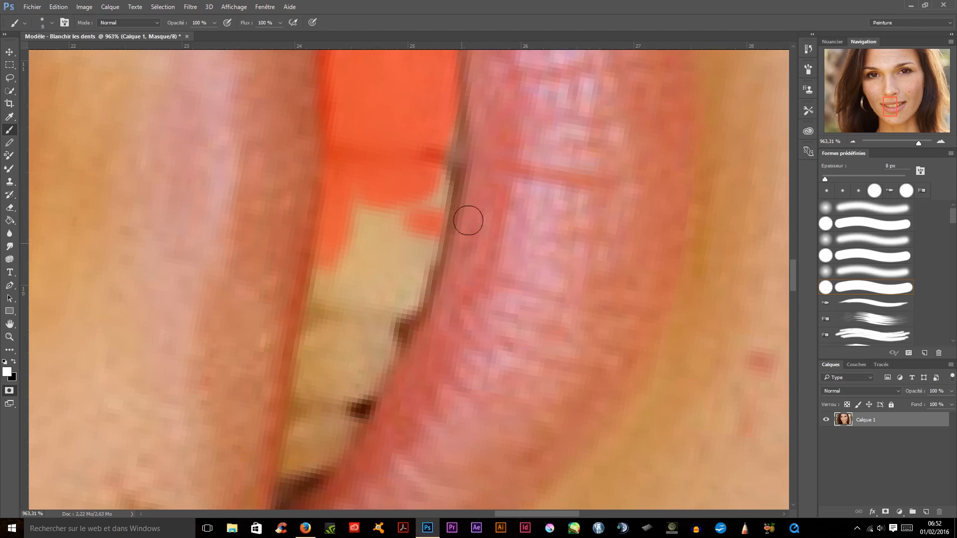
click(15, 362)
Step: Paint the mask over the second front tooth and the remaining teeth up to the opposite mouth corner
drag(355, 220, 344, 287)
mouse_move(355, 292)
mouse_down()
mouse_move(407, 245)
mouse_move(435, 181)
mouse_move(415, 273)
mouse_move(393, 318)
mouse_move(394, 293)
mouse_move(368, 306)
mouse_move(405, 307)
mouse_move(344, 328)
mouse_move(328, 272)
mouse_move(313, 349)
mouse_move(327, 358)
mouse_move(369, 353)
mouse_move(374, 344)
mouse_move(379, 352)
mouse_move(356, 384)
mouse_move(329, 393)
mouse_move(331, 284)
mouse_up()
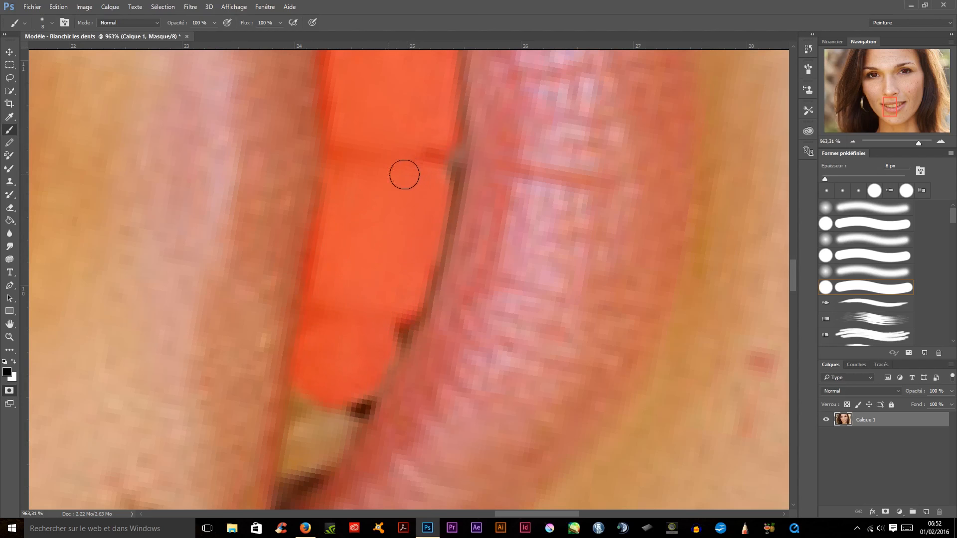
drag(356, 264, 405, 144)
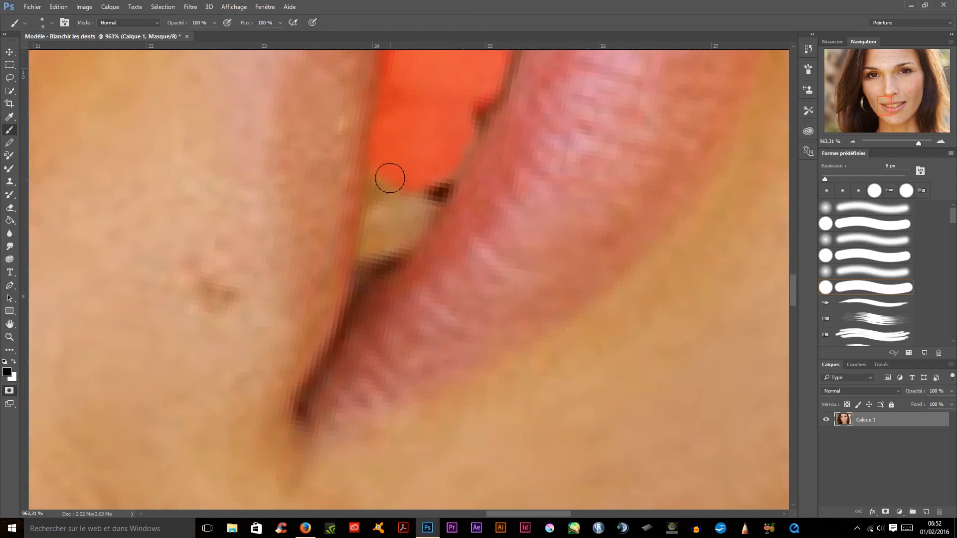
mouse_move(382, 178)
mouse_down()
mouse_move(366, 247)
mouse_move(411, 213)
mouse_move(402, 191)
mouse_move(380, 240)
mouse_move(390, 245)
mouse_move(420, 222)
mouse_move(419, 183)
mouse_move(459, 160)
mouse_move(478, 121)
mouse_move(458, 147)
mouse_move(467, 99)
mouse_move(507, 128)
mouse_up()
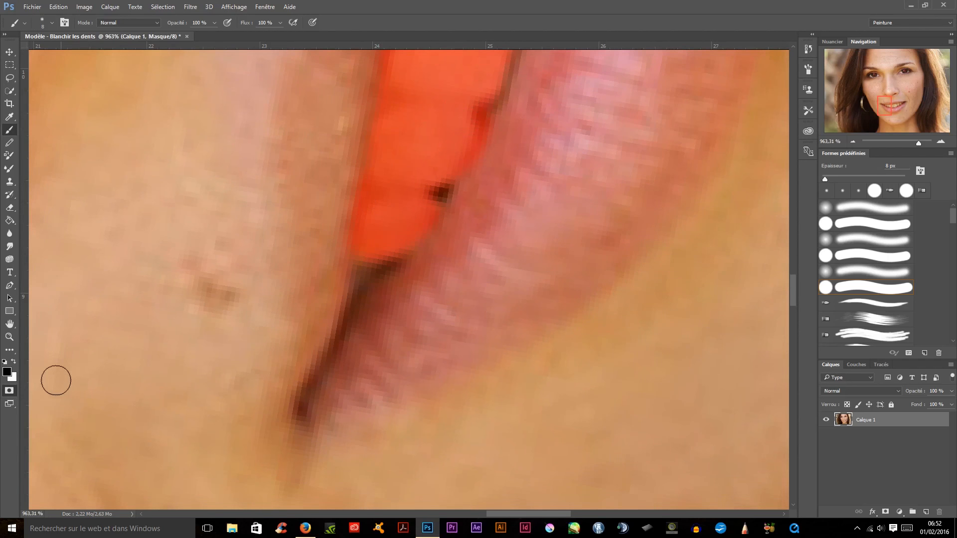
Step: Erase the mask from the dark gap between two side teeth using white and a 2 px brush
click(13, 361)
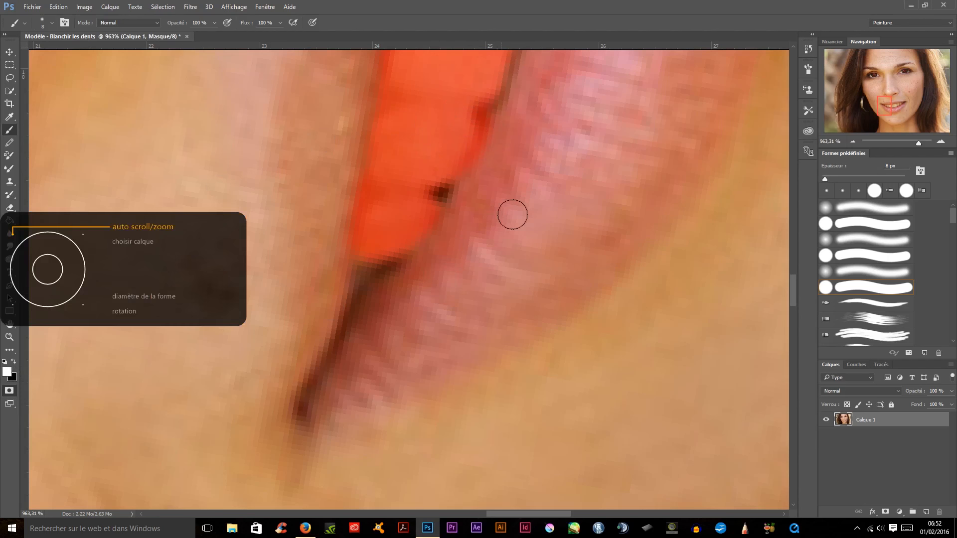
key(bracketleft)
key(bracketleft)
key(bracketleft)
key(bracketleft)
key(bracketleft)
key(bracketleft)
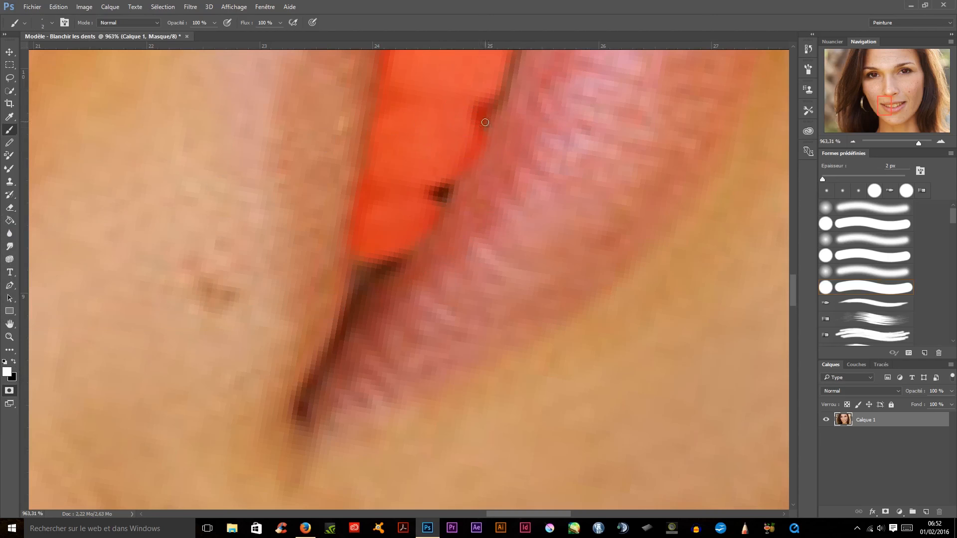
drag(487, 122, 478, 117)
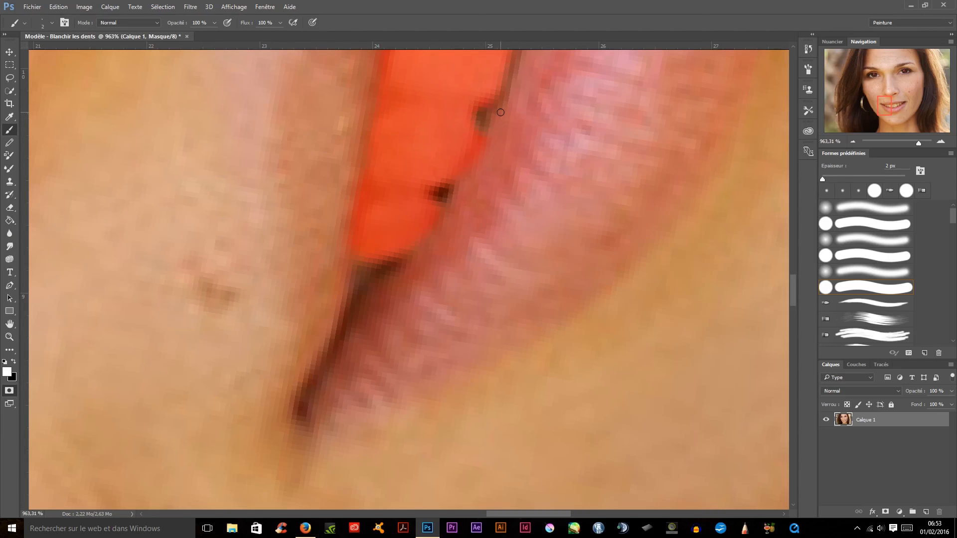
scroll(501, 112, down, 8)
drag(530, 102, 428, 222)
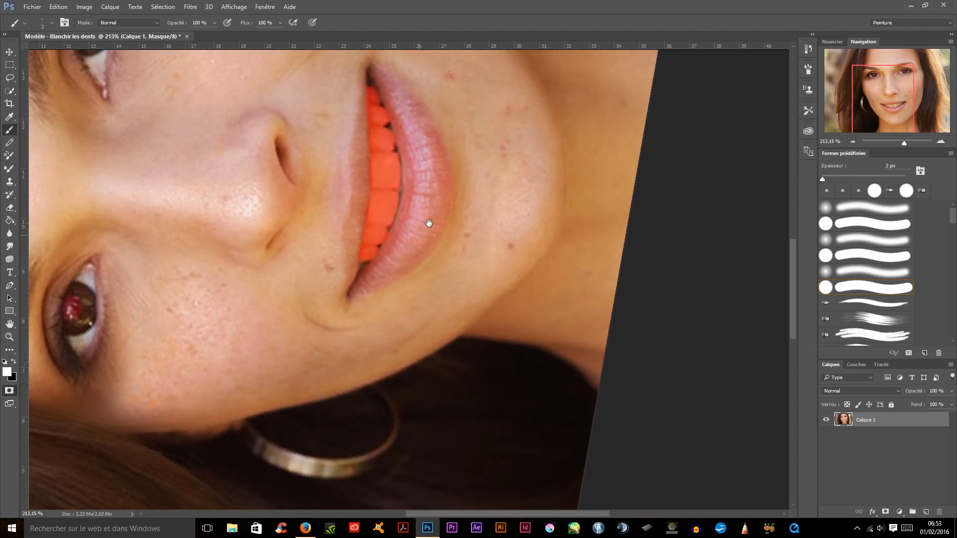
Step: Set black as the foreground colour and leave Quick Mask mode to convert the painted mask into a selection
drag(432, 181, 432, 230)
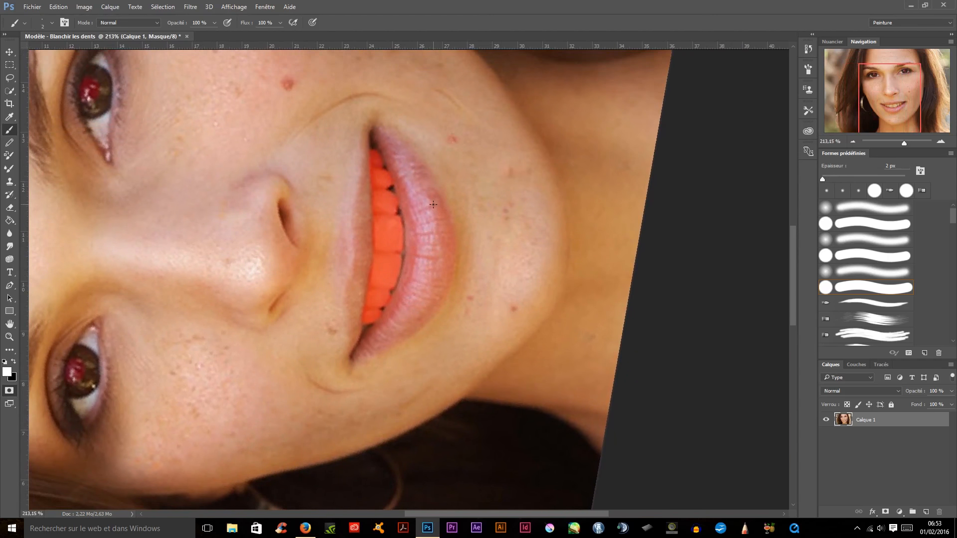
scroll(433, 204, down, 10)
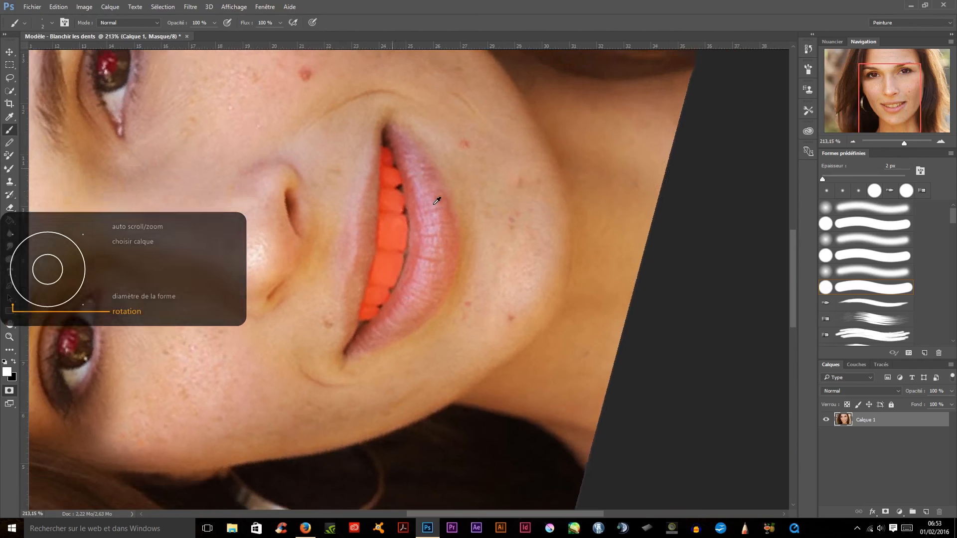
scroll(429, 201, down, 6)
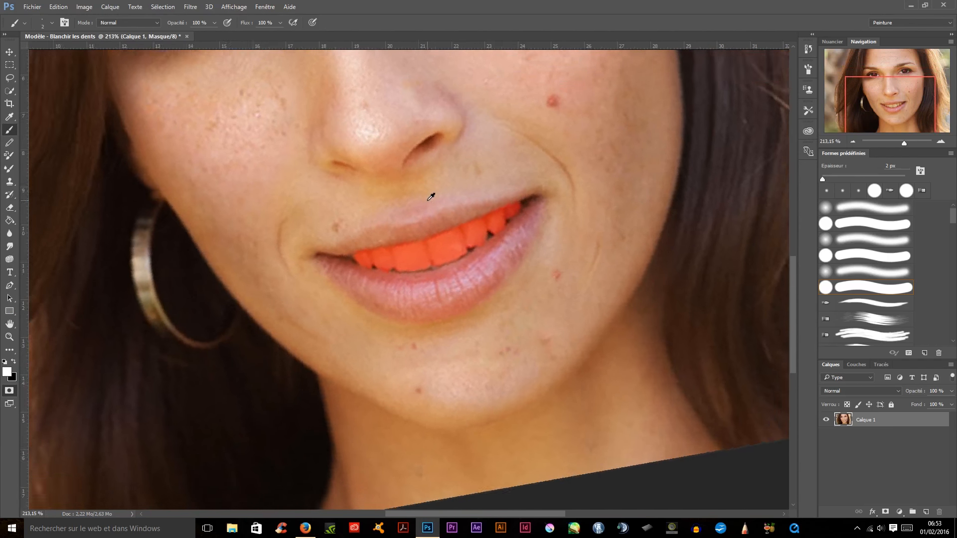
scroll(428, 200, up, 5)
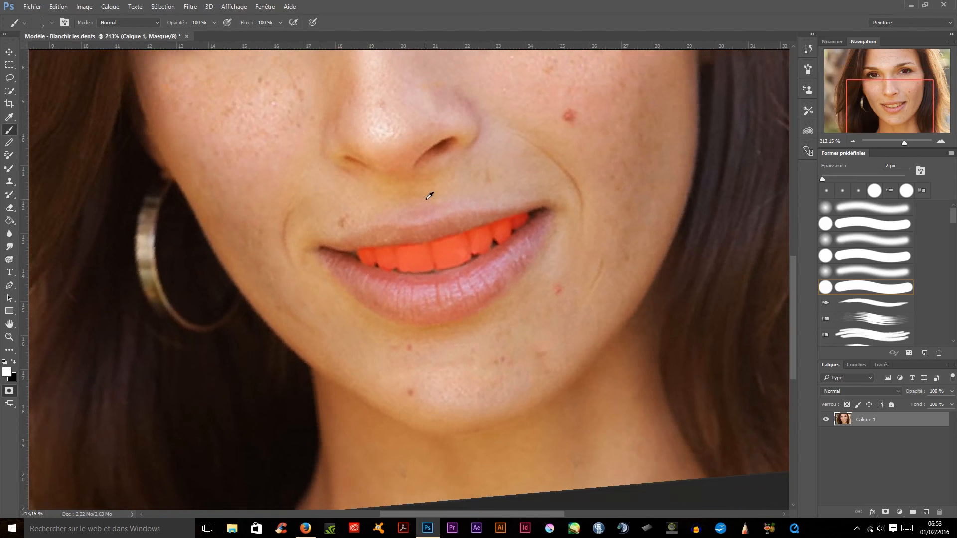
scroll(427, 200, down, 7)
scroll(429, 196, up, 3)
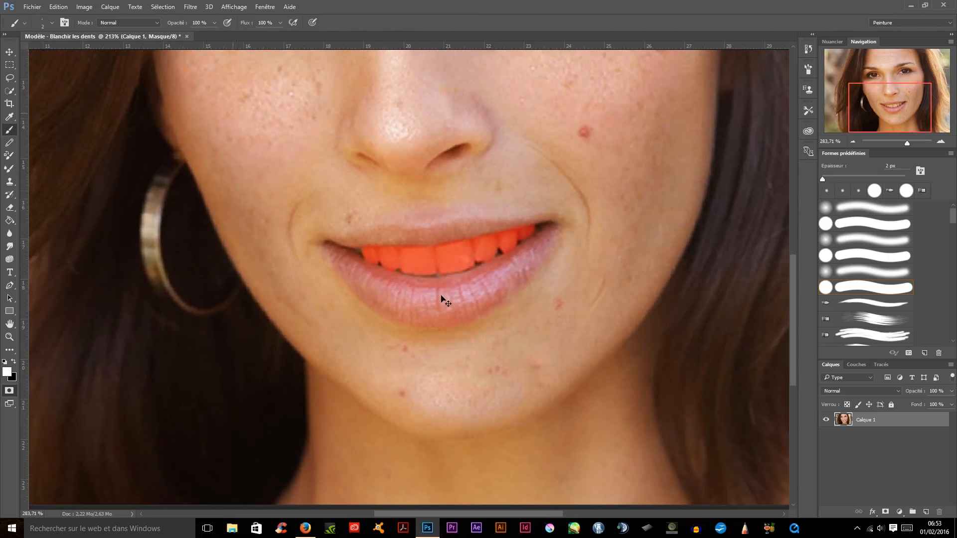
scroll(444, 299, up, 6)
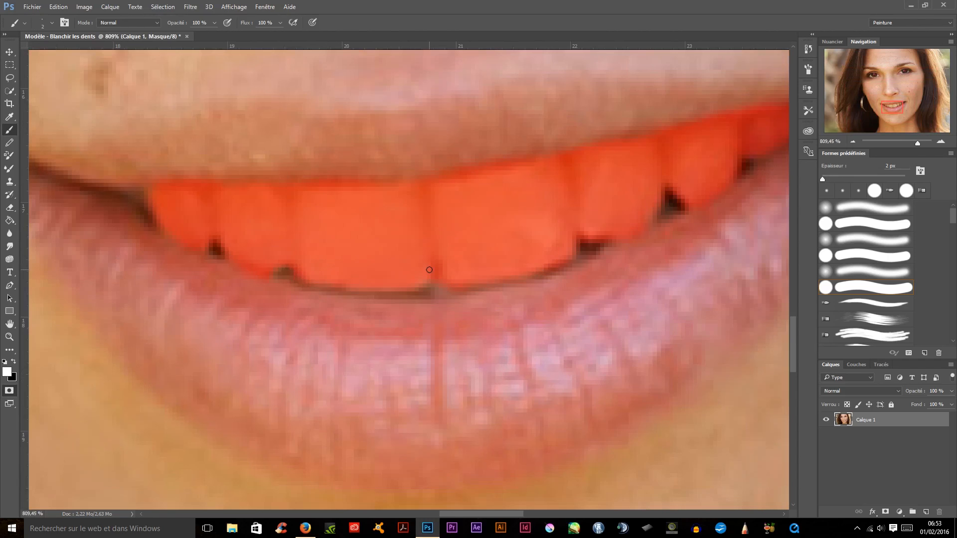
click(14, 362)
click(10, 391)
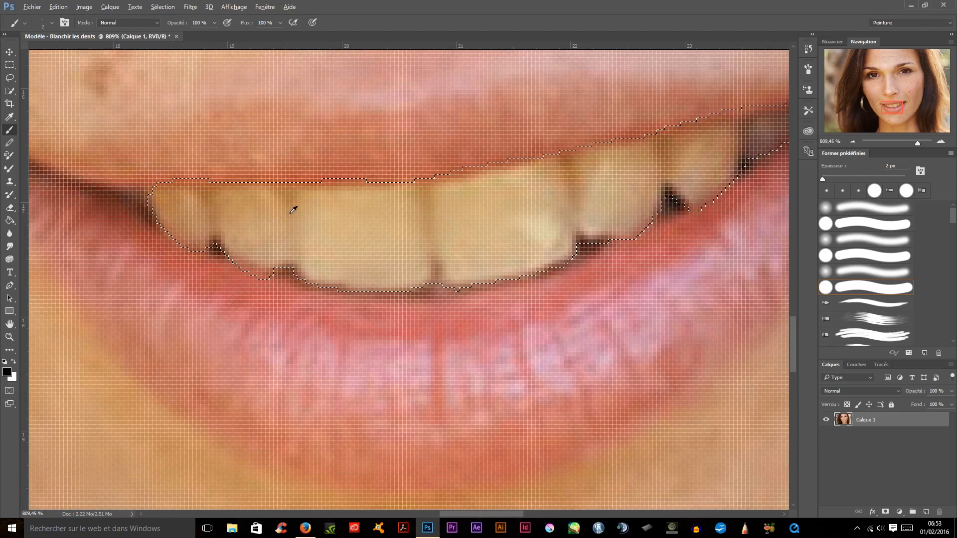
Step: Invert the selection so that only the teeth are selected
scroll(288, 207, down, 3)
scroll(314, 201, down, 5)
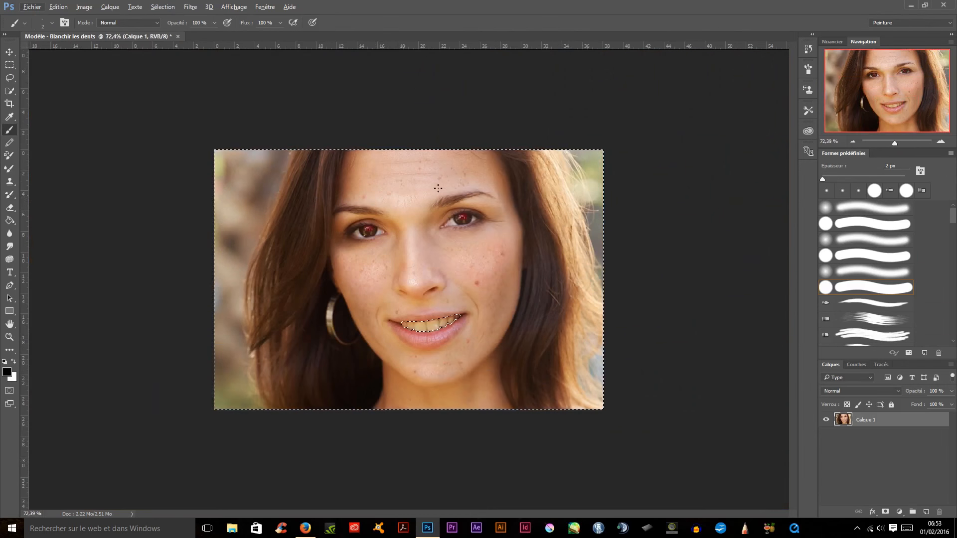
scroll(465, 276, up, 2)
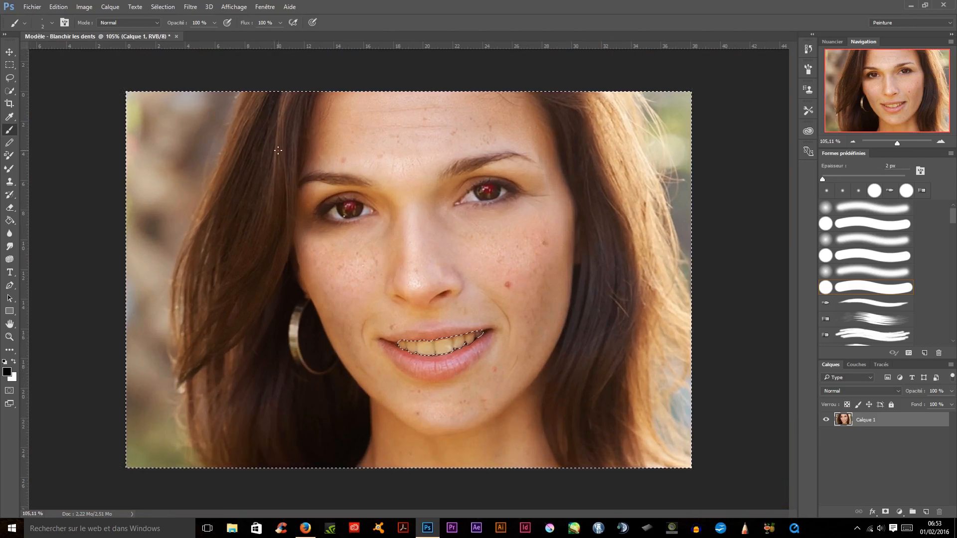
click(163, 7)
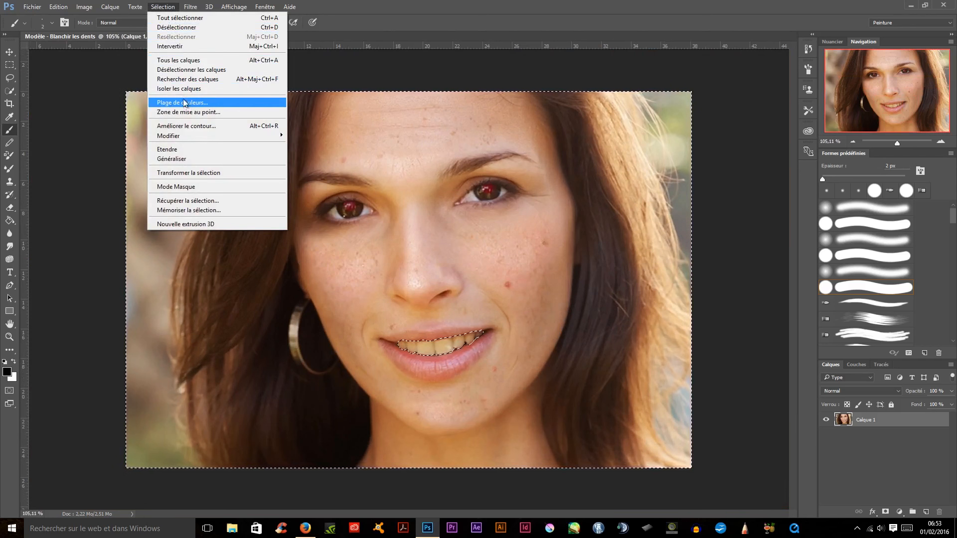
click(170, 46)
Step: Add a Teinte/Saturation adjustment layer for the selected teeth and target its Jaunes colour range
scroll(440, 322, up, 3)
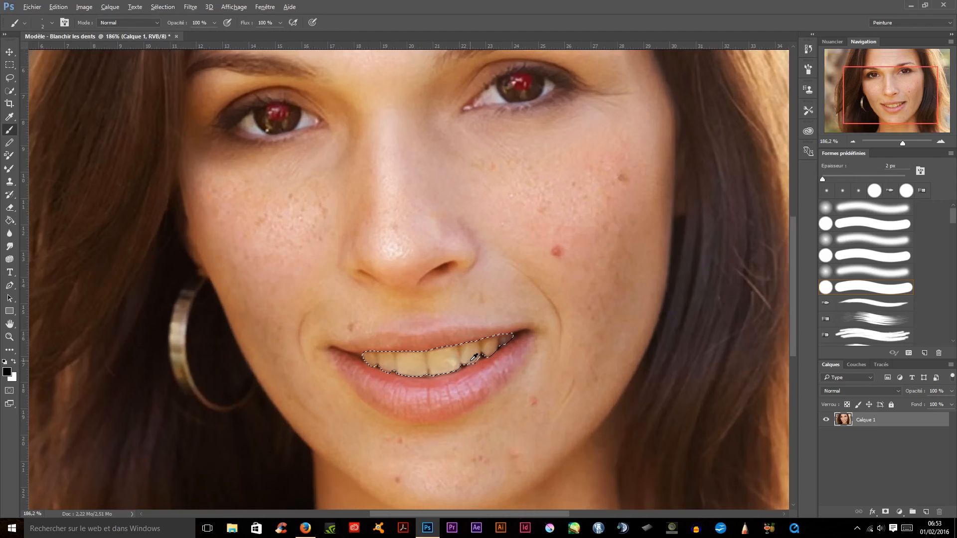
scroll(462, 369, up, 3)
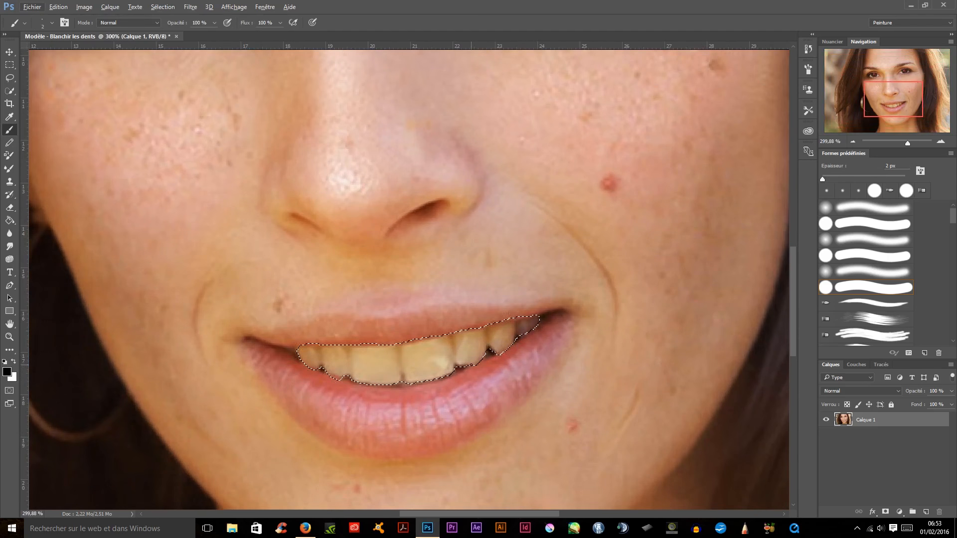
scroll(551, 203, down, 4)
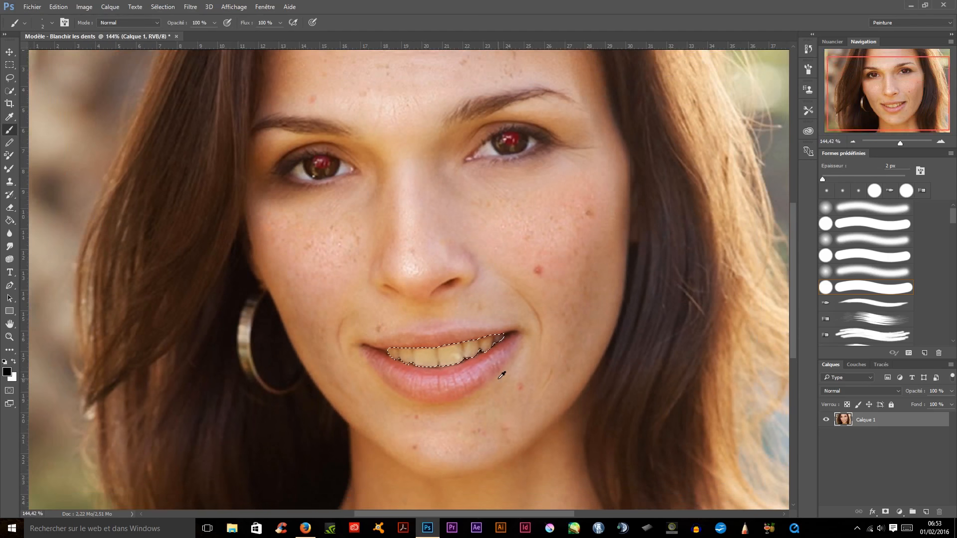
scroll(502, 375, up, 5)
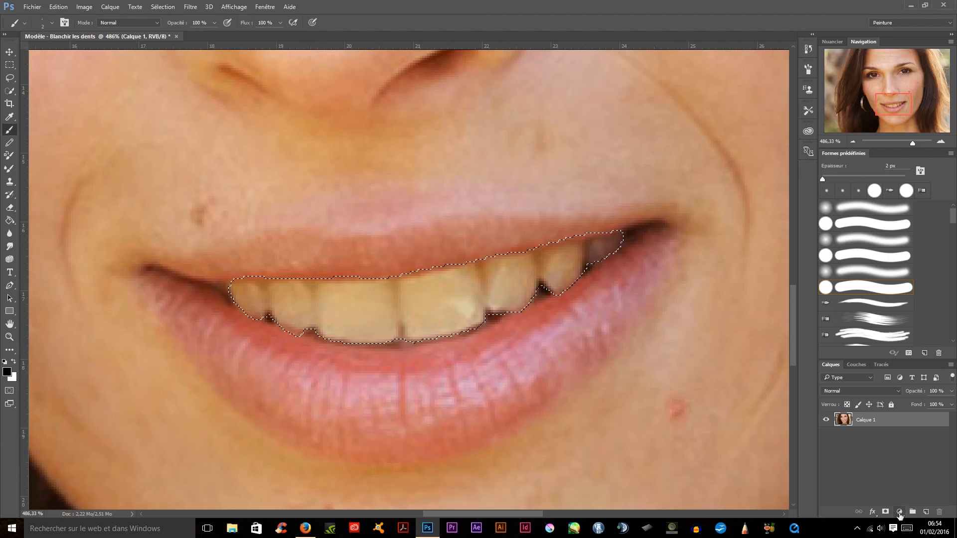
click(899, 513)
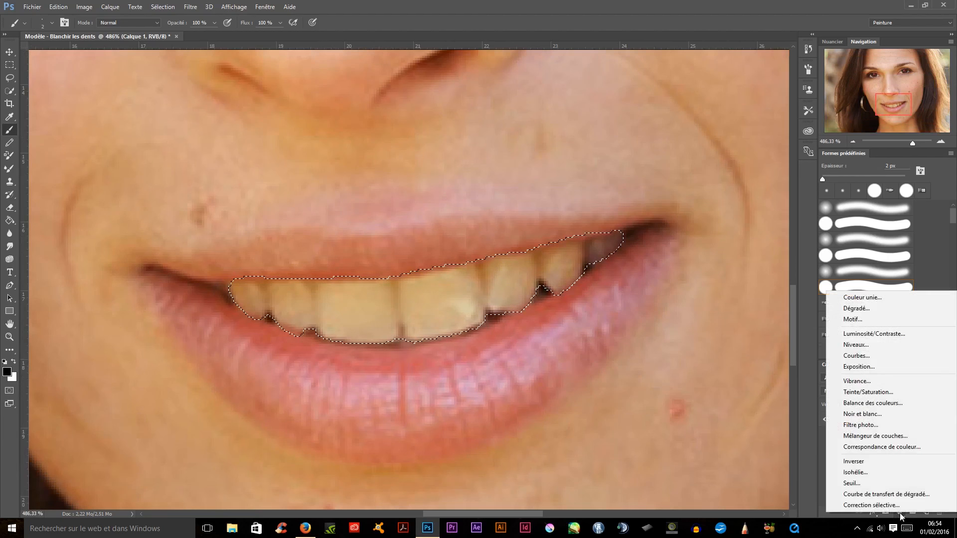
click(879, 393)
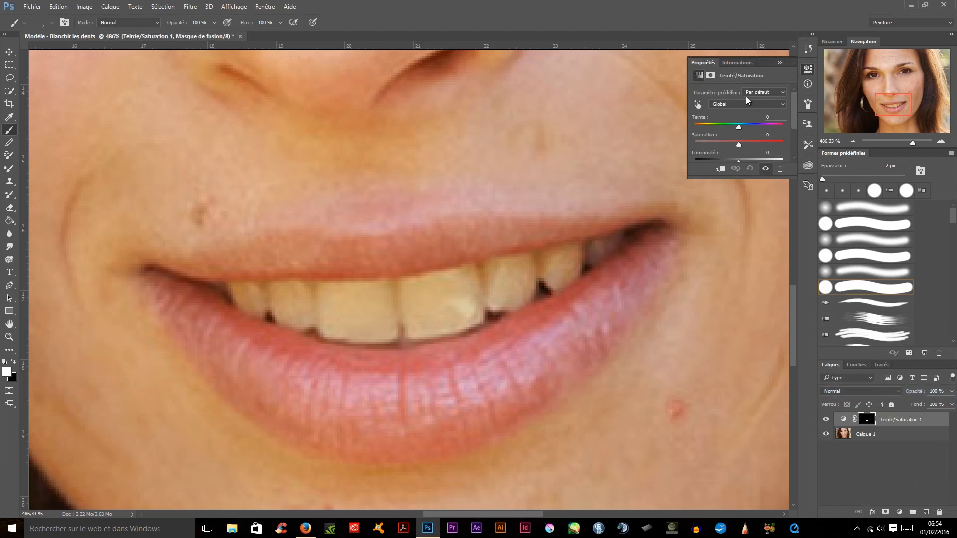
click(742, 104)
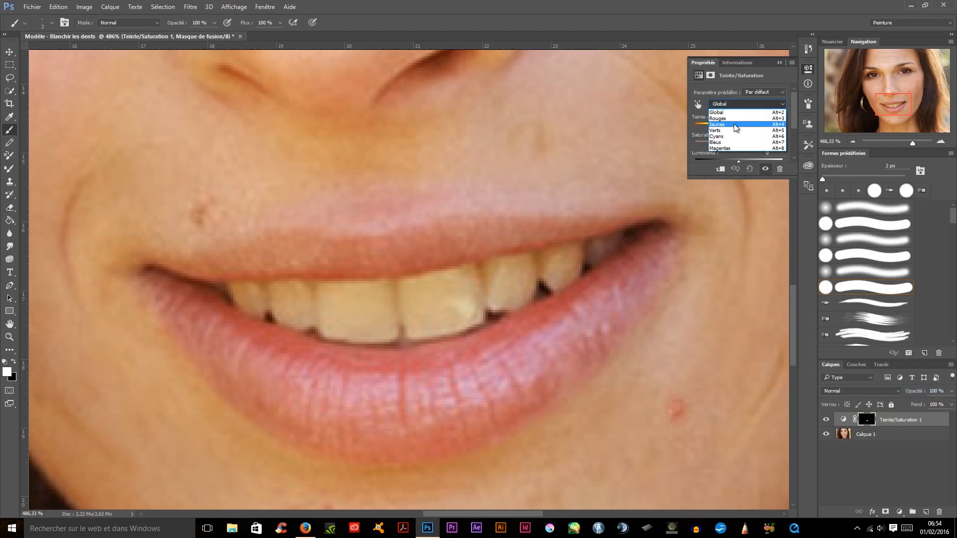
click(735, 124)
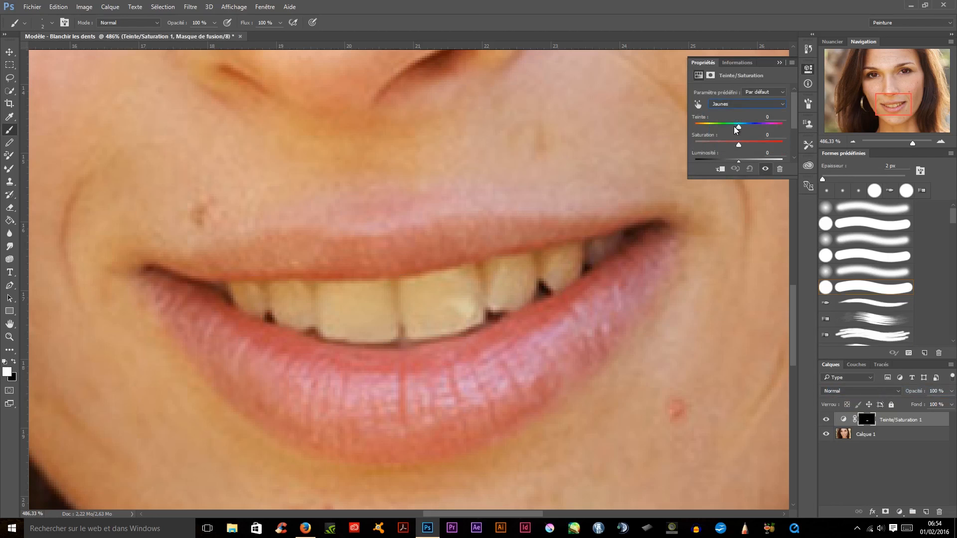
Step: Undo a trial hue shift of the yellows, and set their saturation to -56 and luminosity to +77
mouse_move(737, 130)
mouse_down()
mouse_move(723, 129)
mouse_move(754, 129)
mouse_move(745, 129)
mouse_up()
key(ctrl+z)
drag(739, 146, 773, 153)
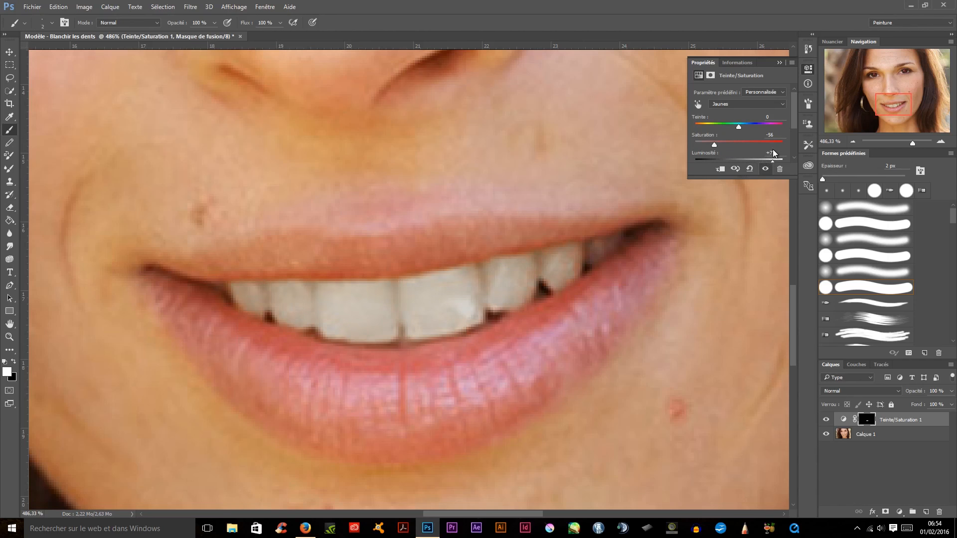
Step: Fine-tune the yellows' luminosity to a slightly lower value while viewing the whole face, and collapse the adjustment's properties
scroll(473, 196, down, 10)
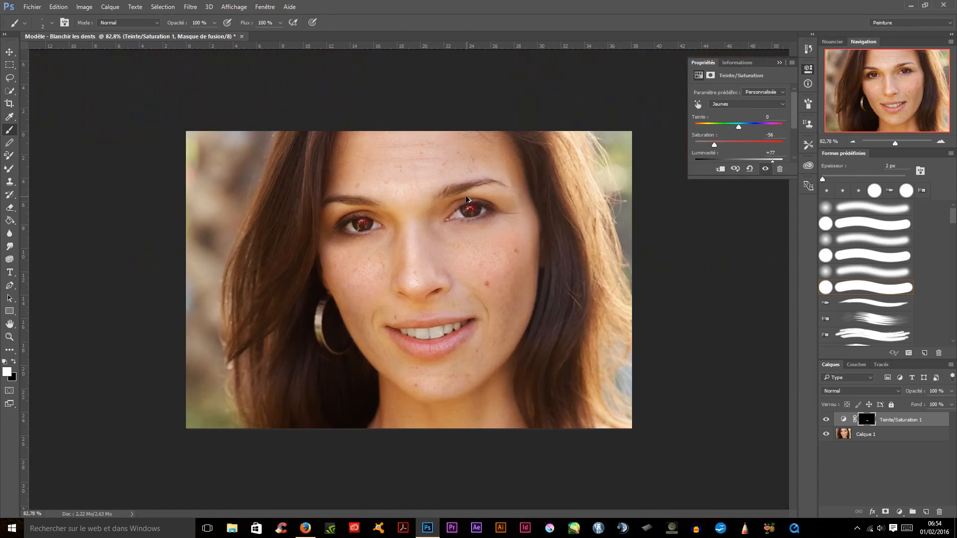
scroll(477, 275, up, 2)
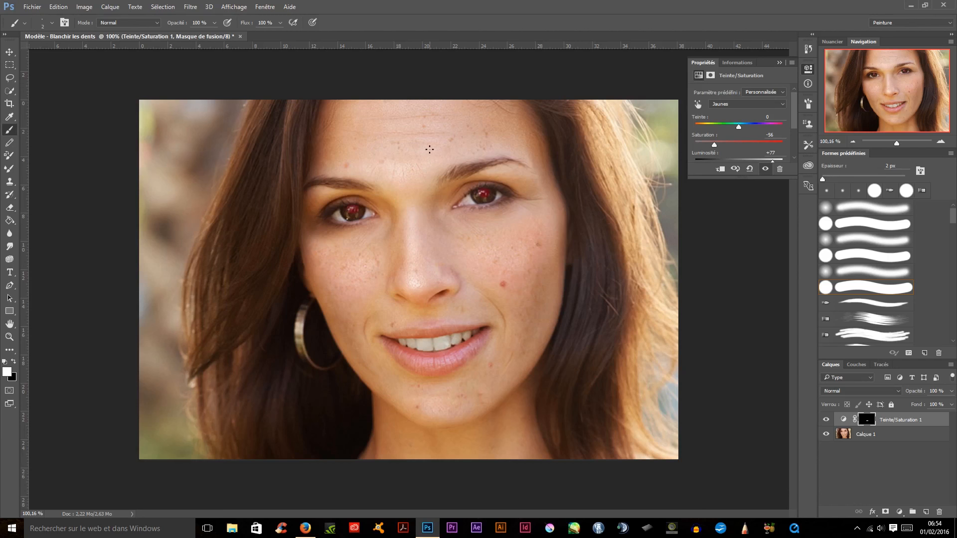
drag(772, 161, 766, 162)
drag(764, 162, 770, 162)
drag(768, 162, 766, 161)
click(778, 62)
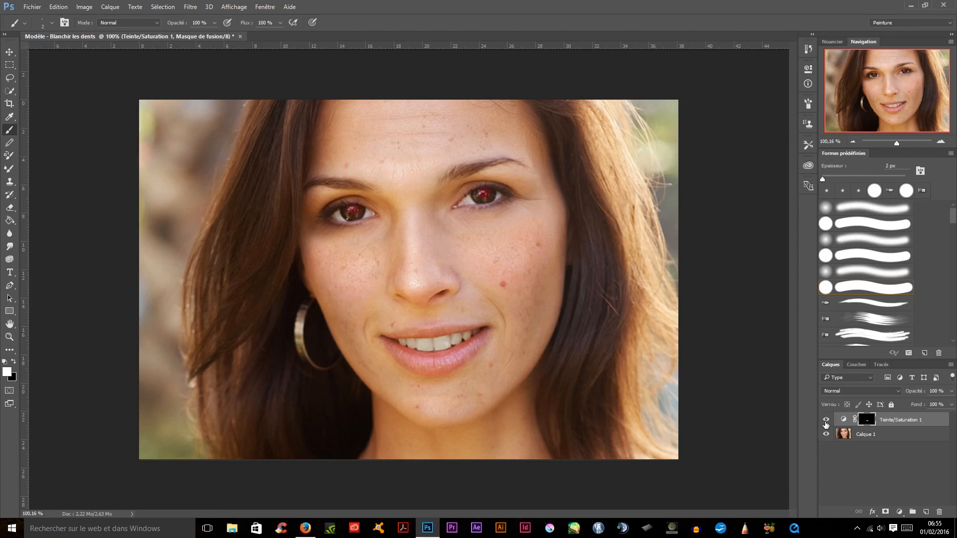
Step: Compare the teeth before and after whitening by repeatedly hiding and showing the Teinte/Saturation 1 layer
click(826, 422)
click(825, 421)
click(825, 422)
click(826, 421)
click(826, 422)
click(826, 421)
Step: Add a Correction sélective adjustment layer above Teinte/Saturation 1 and choose Gris as the colour to correct
click(902, 512)
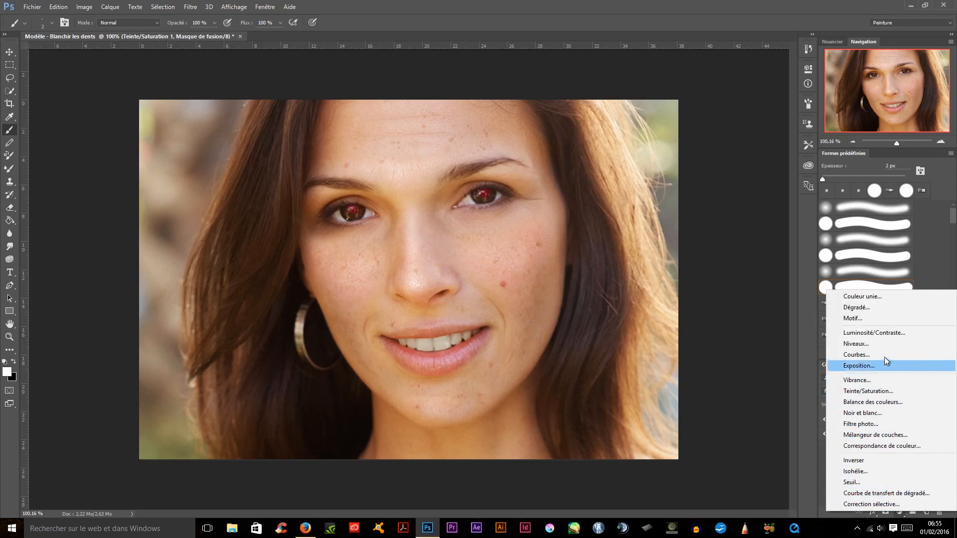
click(878, 504)
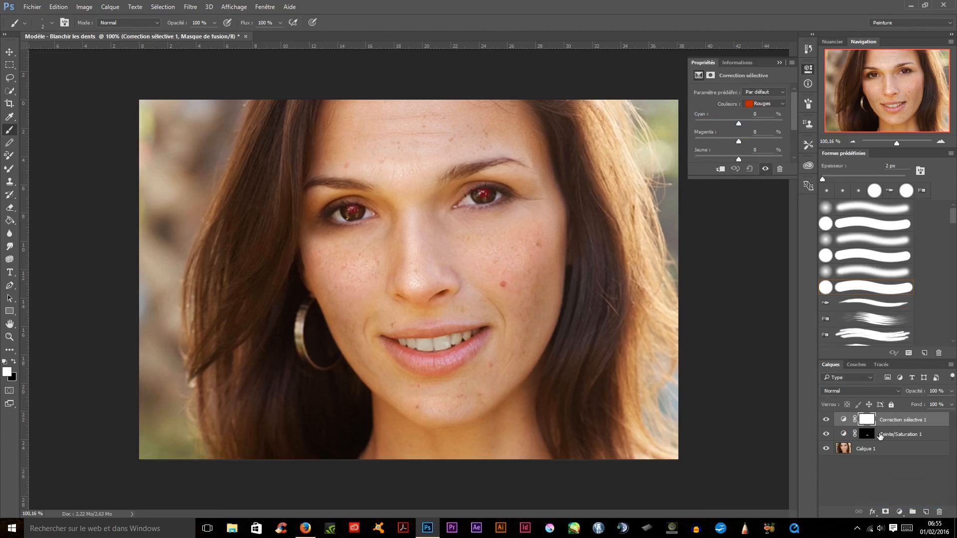
click(764, 103)
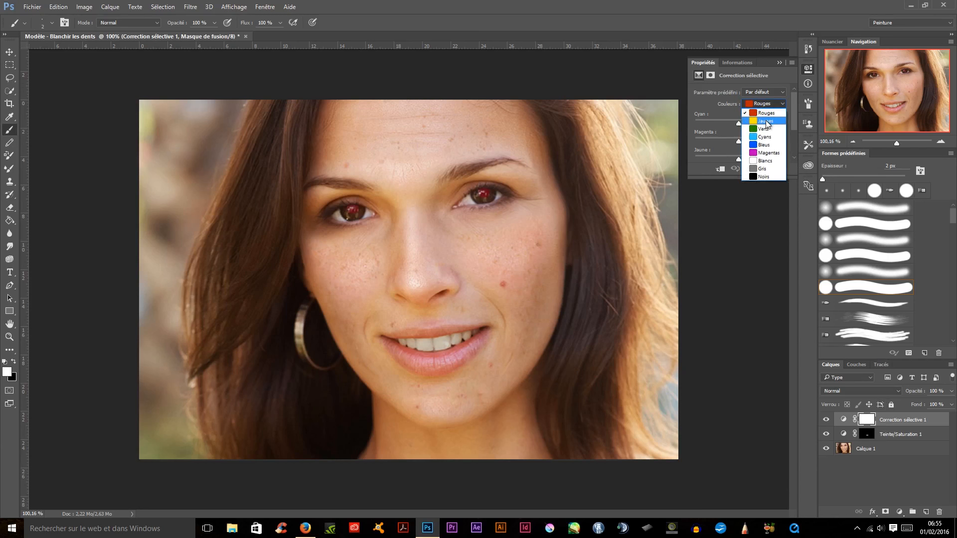
click(762, 168)
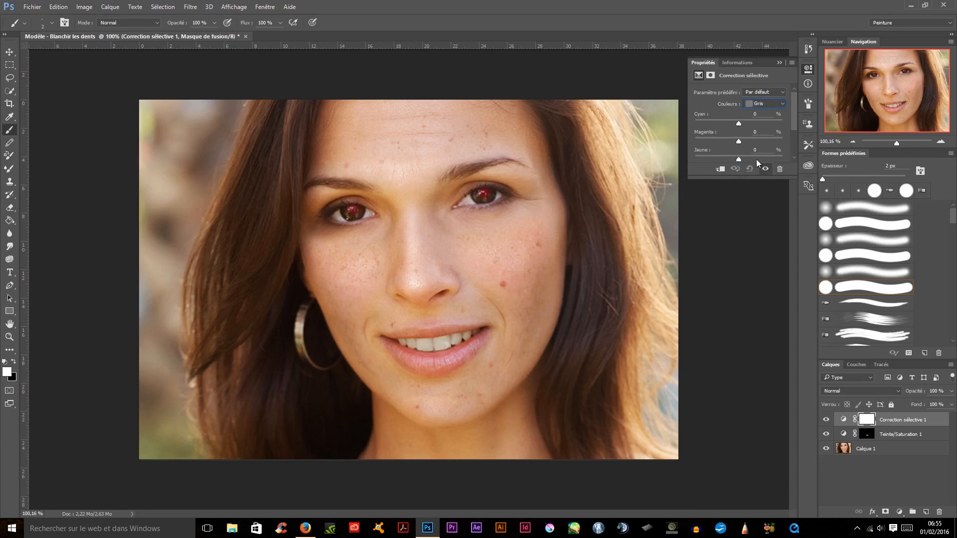
Step: Clip the Correction sélective layer to the Teinte/Saturation 1 layer and undo the trial cyan shifts of the greys
mouse_move(739, 124)
mouse_down()
mouse_move(725, 121)
mouse_move(734, 122)
mouse_up()
key(ctrl+z)
drag(850, 429, 850, 424)
drag(850, 424, 851, 423)
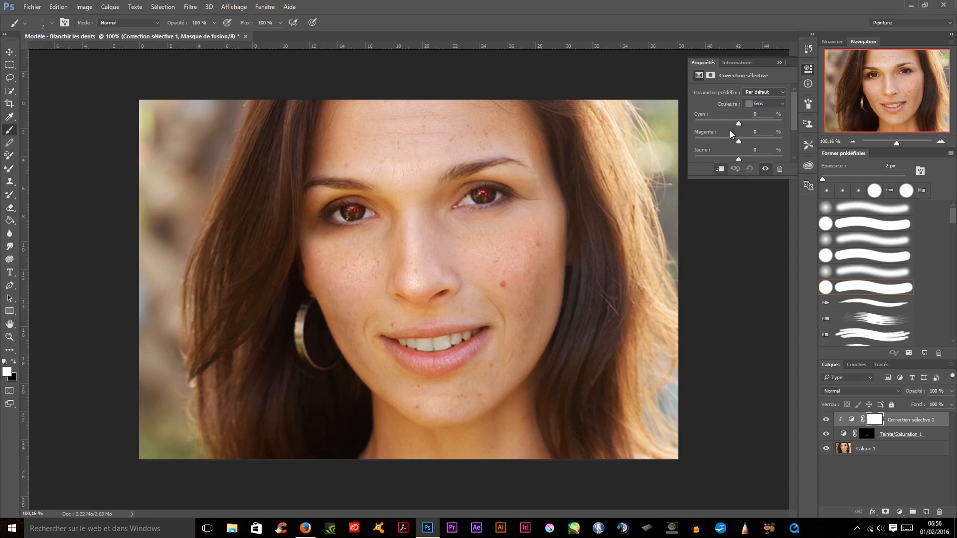
drag(741, 120, 732, 119)
key(ctrl+z)
Step: Keep Gris as the corrected colour and lower its Noir value to -44 % to brighten the teeth
scroll(473, 302, up, 10)
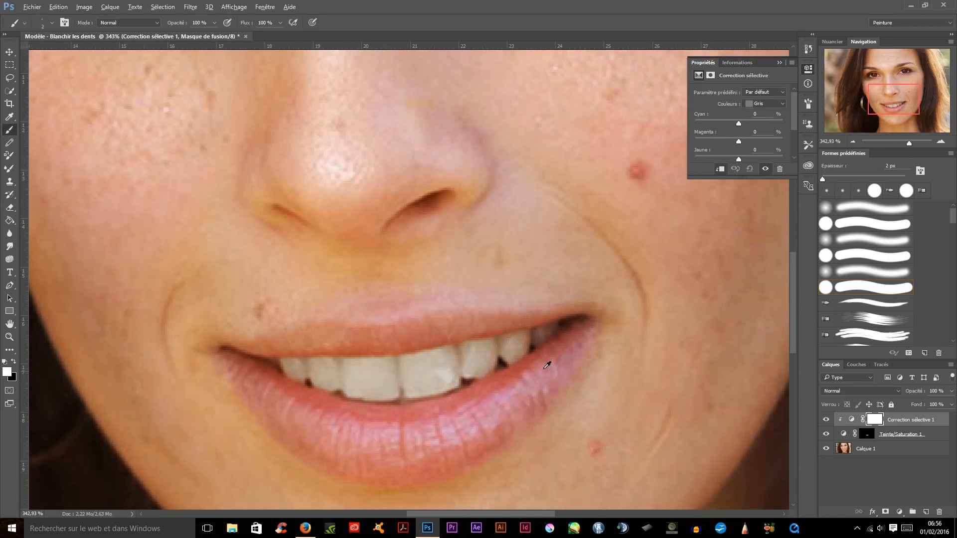
key(alt)
click(764, 105)
click(763, 105)
click(763, 105)
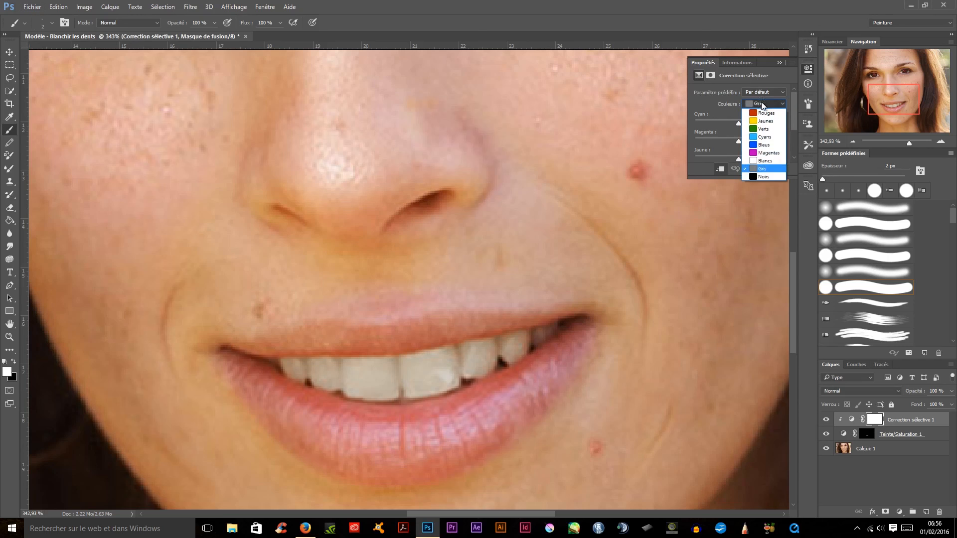
click(758, 169)
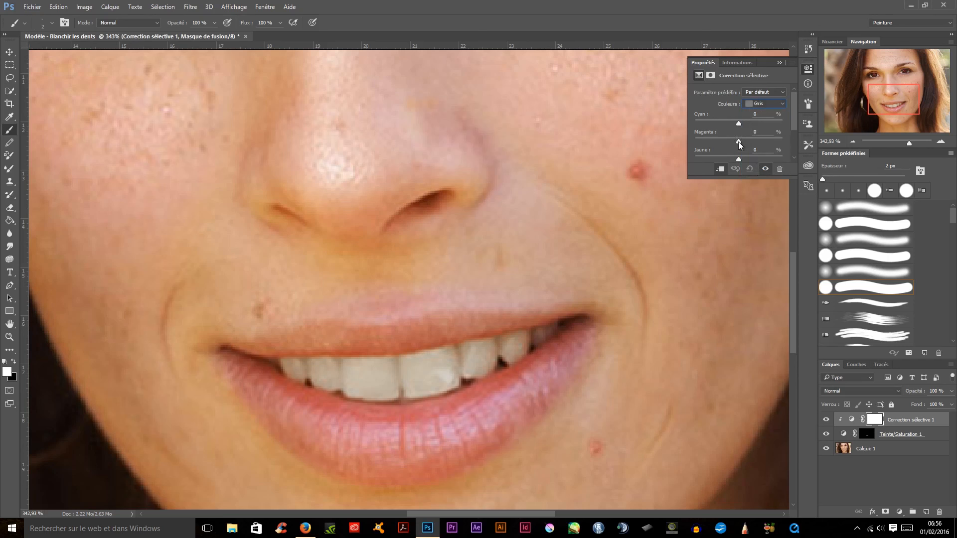
scroll(739, 124, down, 2)
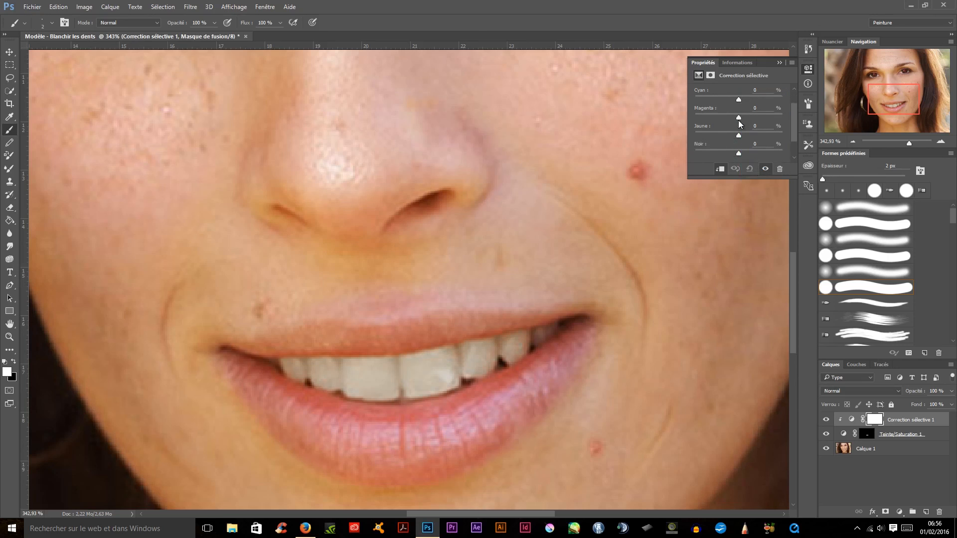
drag(740, 136, 718, 136)
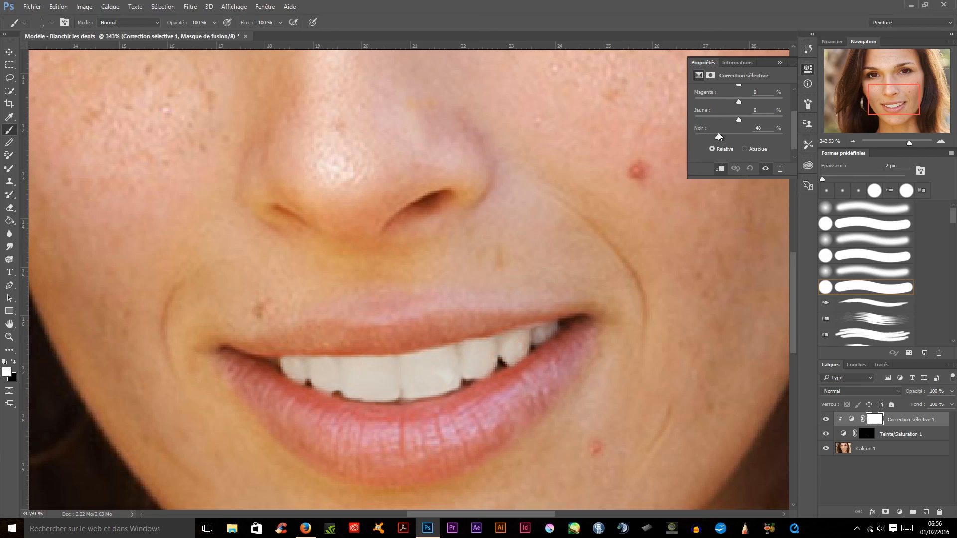
Step: Moderate the whitening over the whole portrait by setting the greys' Noir value to -30 %
scroll(530, 220, down, 6)
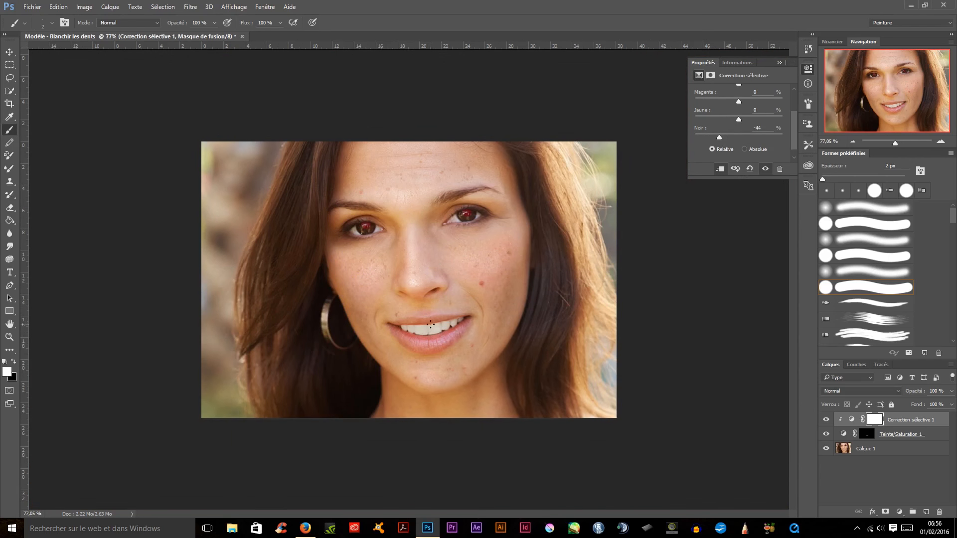
scroll(432, 333, up, 1)
scroll(432, 333, up, 1)
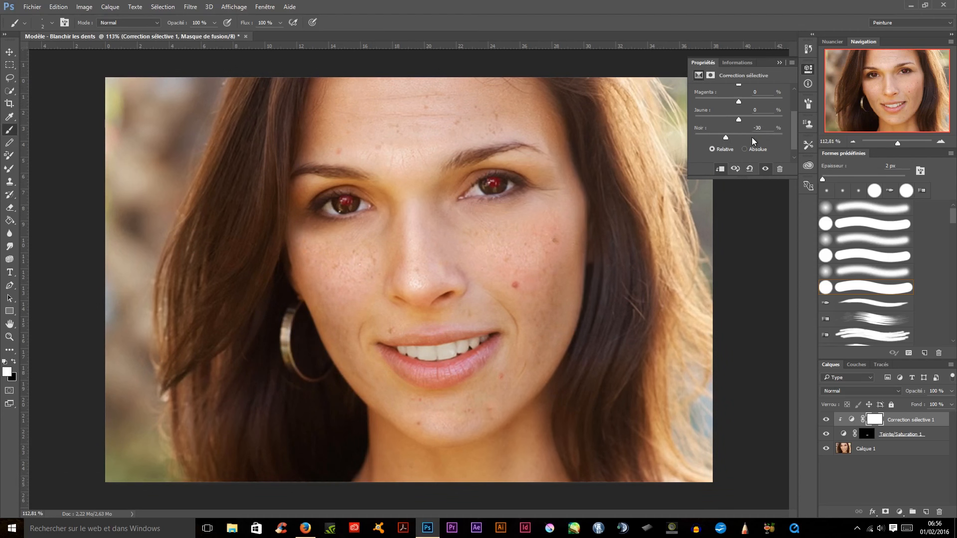
scroll(752, 136, up, 3)
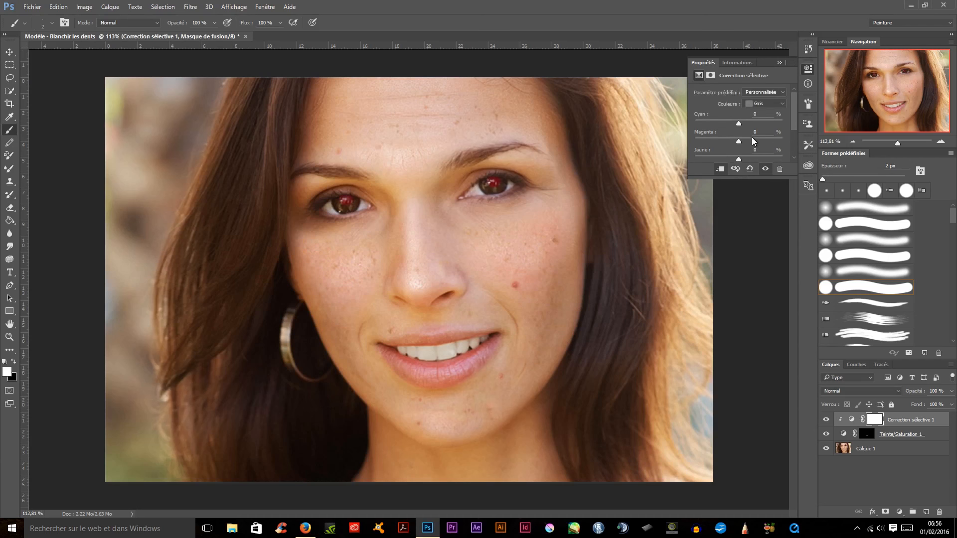
Step: Choose Noirs as the colour to correct in the Correction sélective layer and lower its Noir value to -36 %
click(772, 107)
click(760, 178)
scroll(754, 143, down, 1)
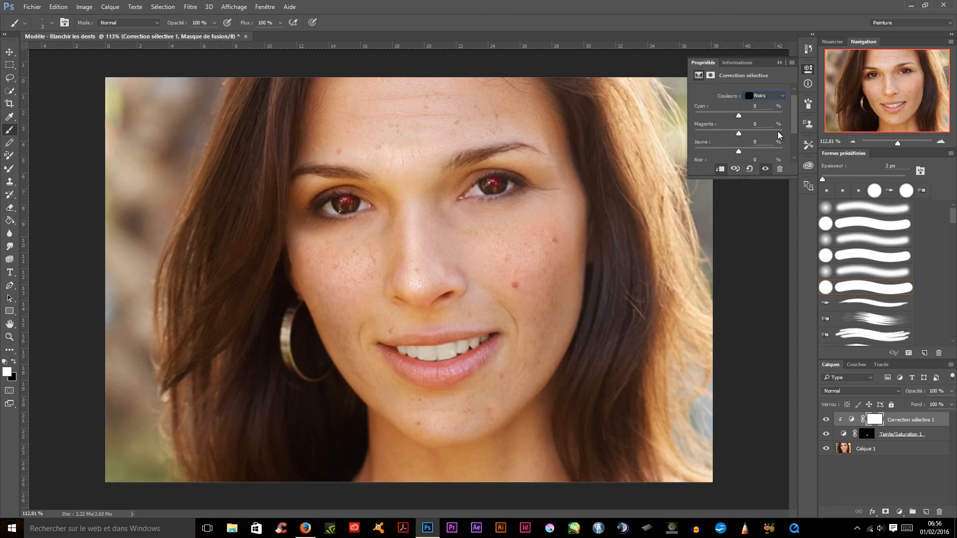
mouse_move(794, 115)
mouse_down()
mouse_move(791, 130)
mouse_move(723, 129)
mouse_up()
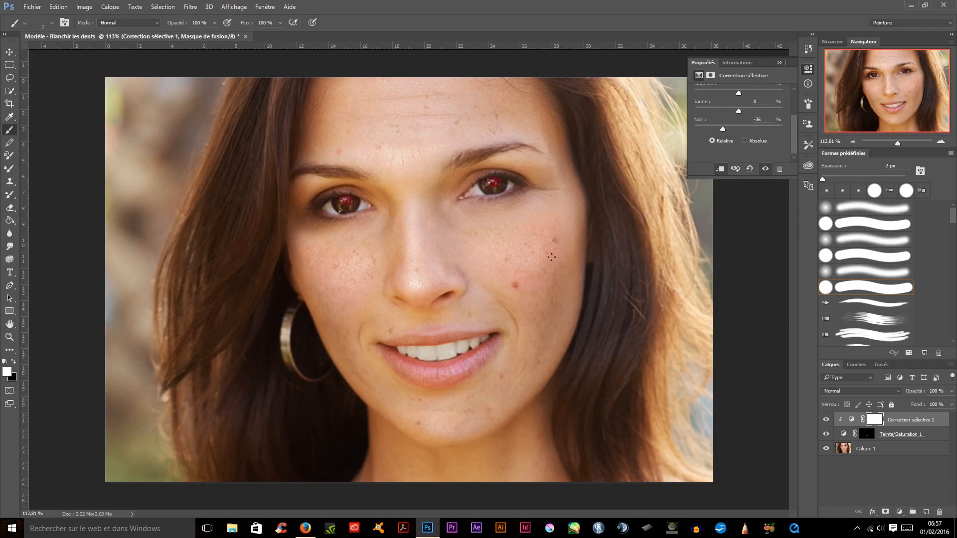
Step: Fine-tune the teeth's dark tones by setting the Noir value of Noirs to -48 % and close the adjustment's properties
scroll(487, 334, up, 5)
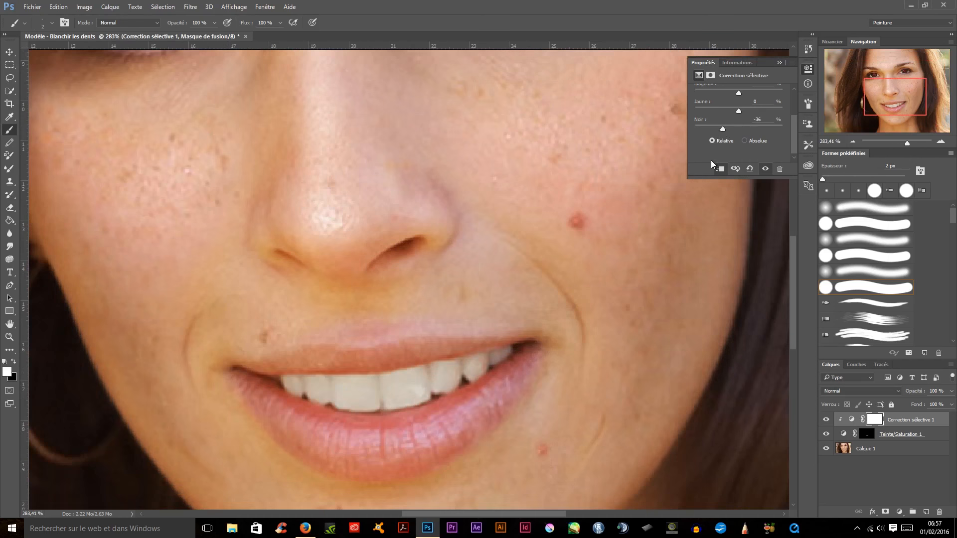
mouse_move(724, 128)
mouse_down()
mouse_move(760, 132)
mouse_move(721, 133)
mouse_up()
drag(721, 129, 728, 129)
scroll(589, 181, down, 5)
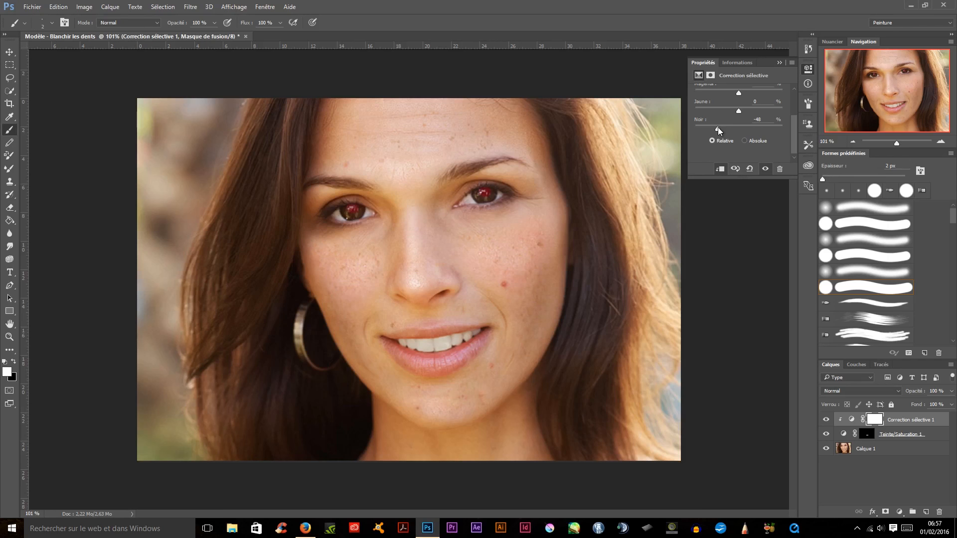
click(781, 62)
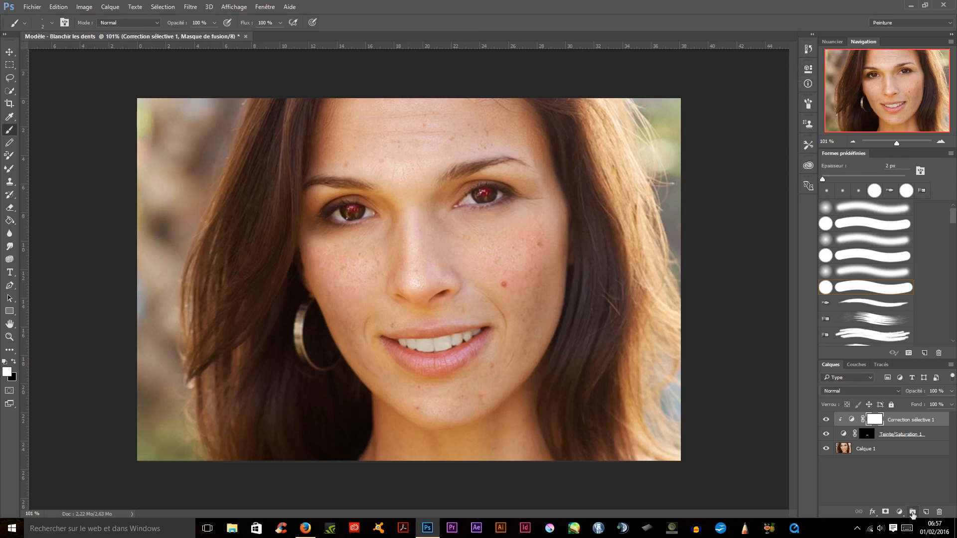
Step: Create a new layer group and move the Correction sélective 1 and Teinte/Saturation 1 layers into it
click(913, 512)
ctrl+click(900, 436)
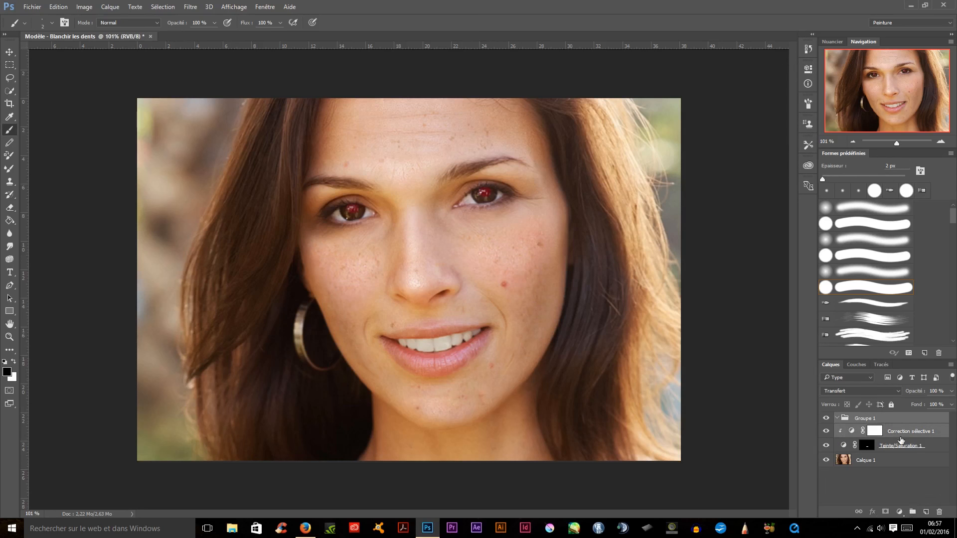
ctrl+click(901, 447)
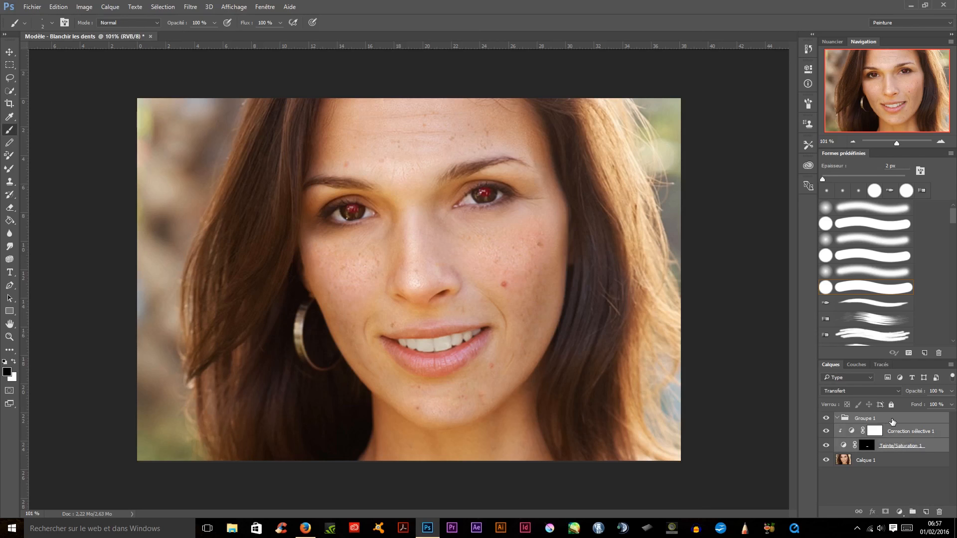
ctrl+click(893, 421)
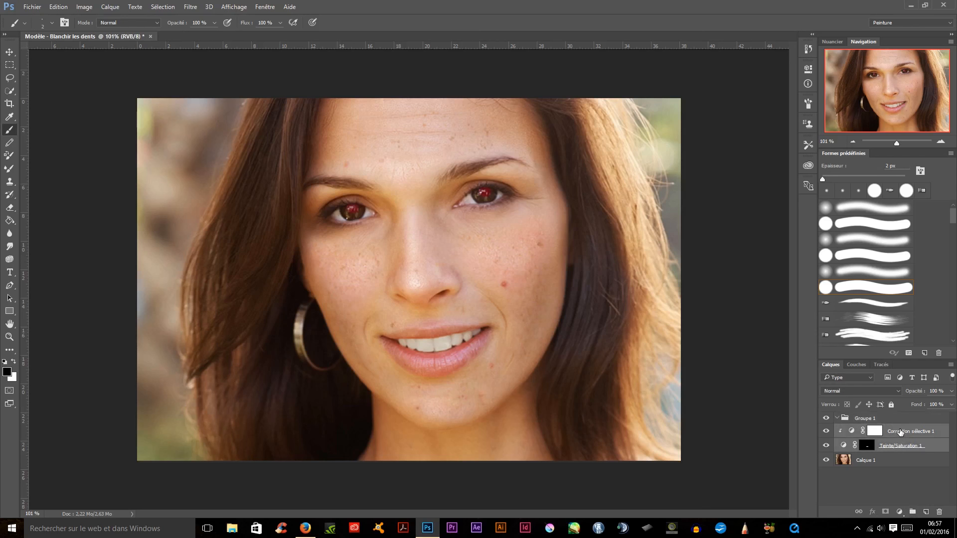
drag(901, 431, 880, 415)
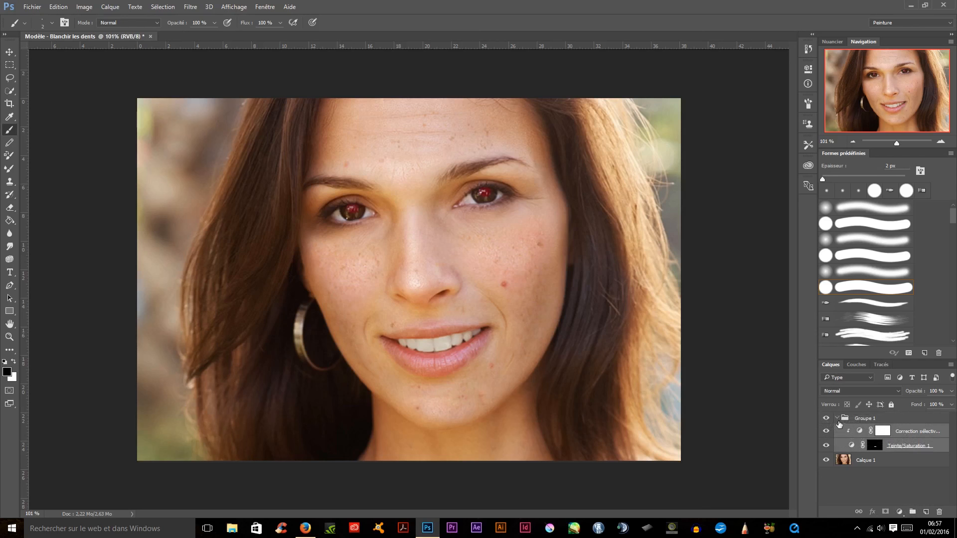
Step: Collapse the new layer group and rename it Blanchiment des dents
click(836, 418)
double_click(858, 421)
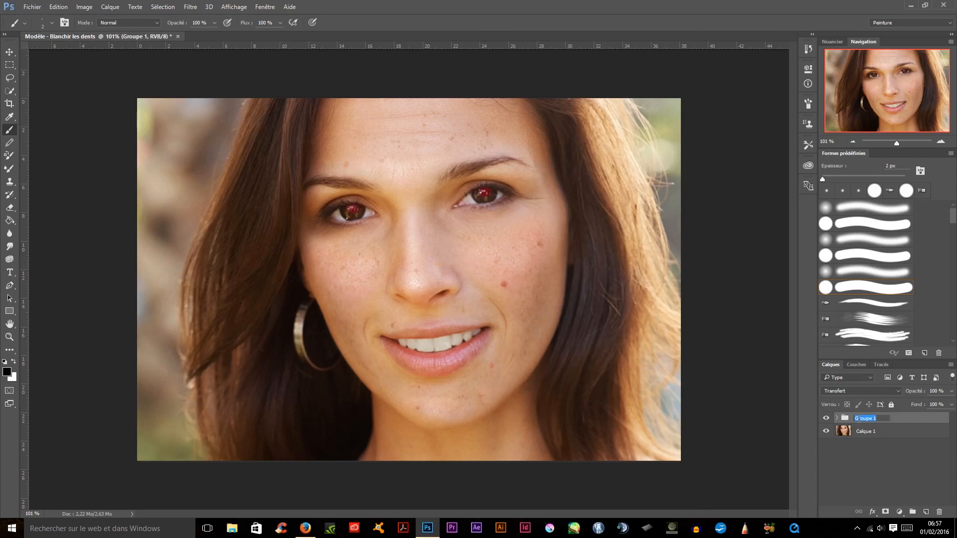
text(Blanchiment des s)
text(ents)
key(Return)
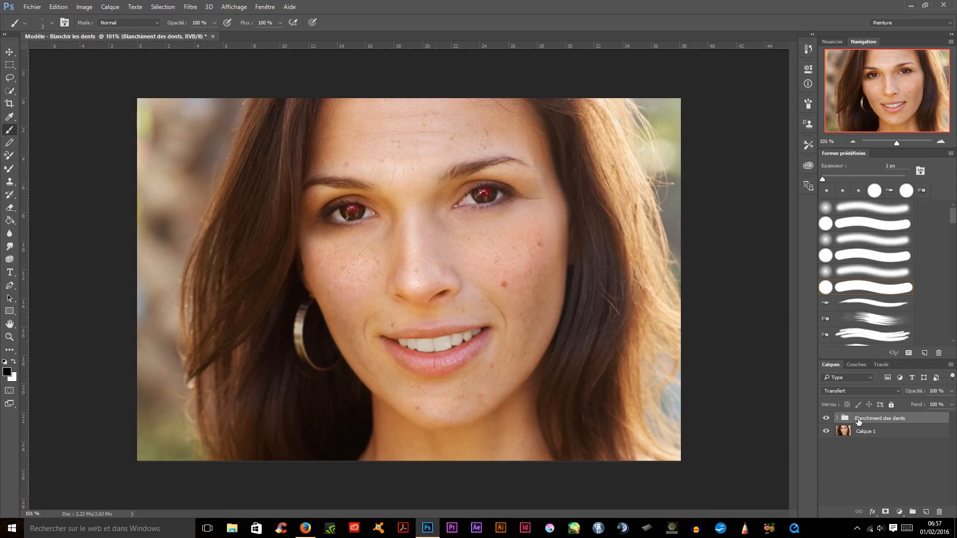
Step: Compare the teeth before and after whitening by hiding and showing the Blanchiment des dents group, leaving it shown
click(826, 418)
click(826, 419)
click(826, 419)
click(827, 419)
click(827, 418)
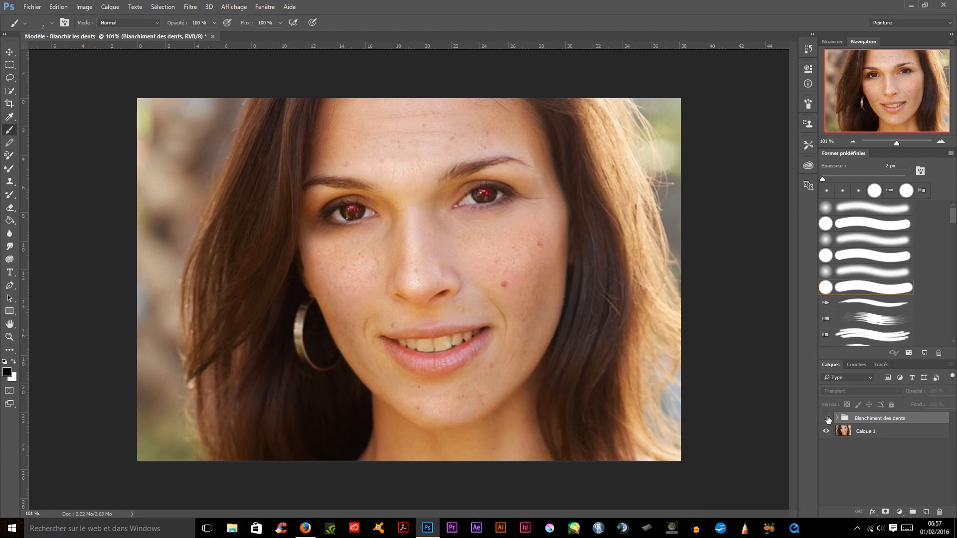
click(826, 419)
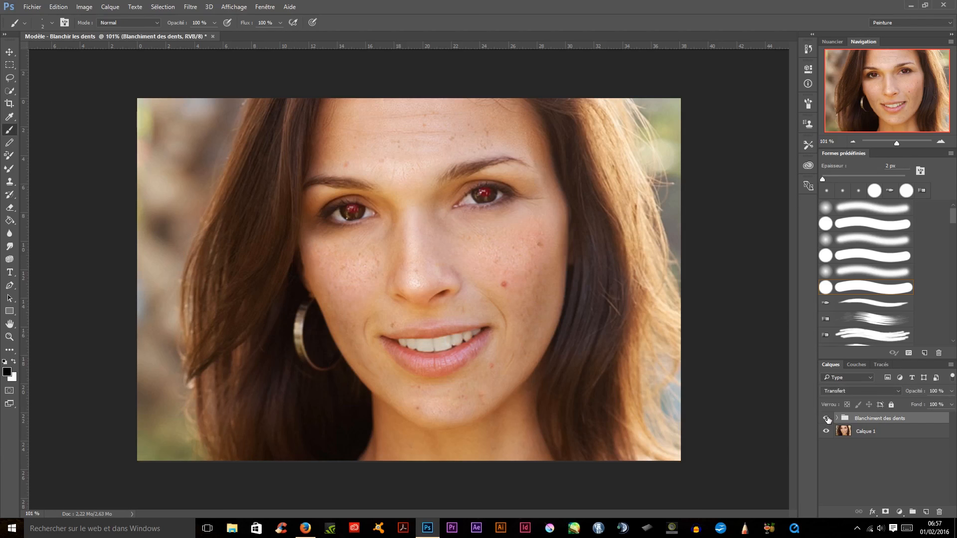